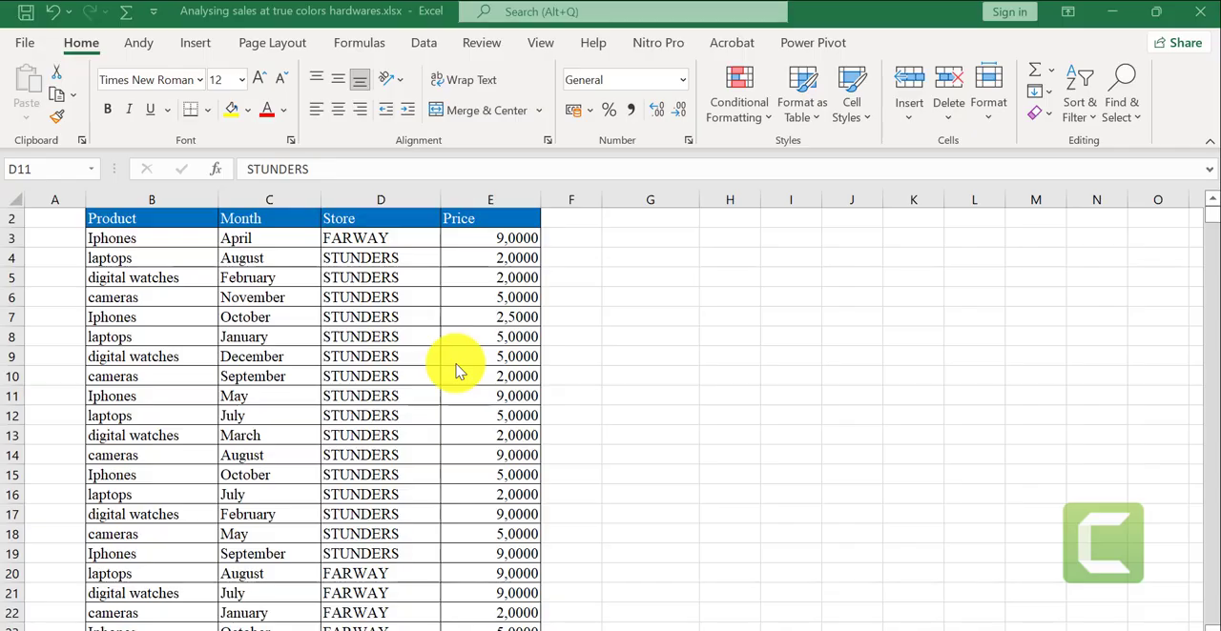
- Look through the rows of the product, month, store and price data, and return to the header row
{"action": "scroll", "coordinate": [429, 399], "scroll_direction": "down", "scroll_amount": 19}
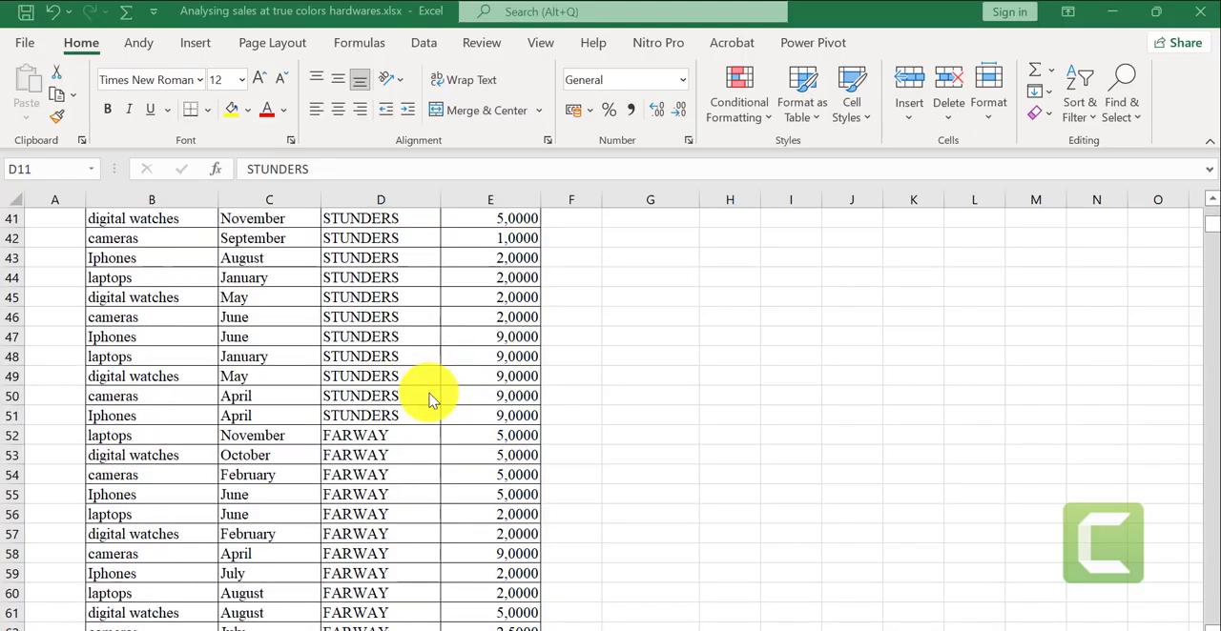
{"action": "scroll", "coordinate": [429, 399], "scroll_direction": "down", "scroll_amount": 20}
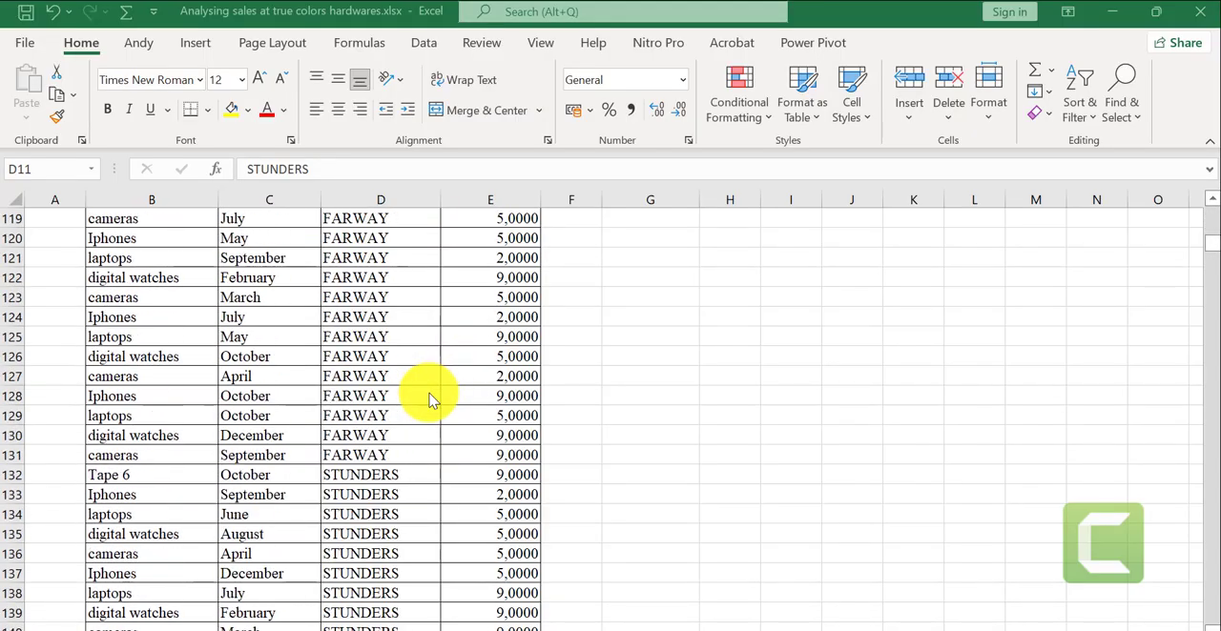
{"action": "scroll", "coordinate": [429, 398], "scroll_direction": "up", "scroll_amount": 5}
{"action": "scroll", "coordinate": [429, 398], "scroll_direction": "down", "scroll_amount": 20}
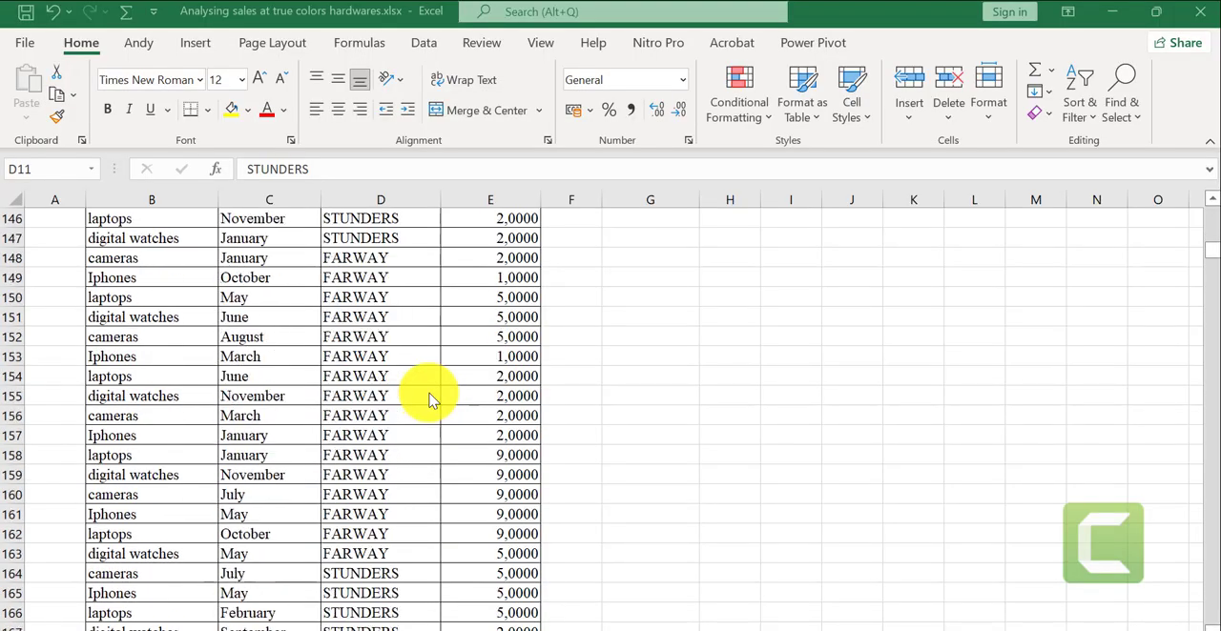
{"action": "scroll", "coordinate": [429, 398], "scroll_direction": "down", "scroll_amount": 20}
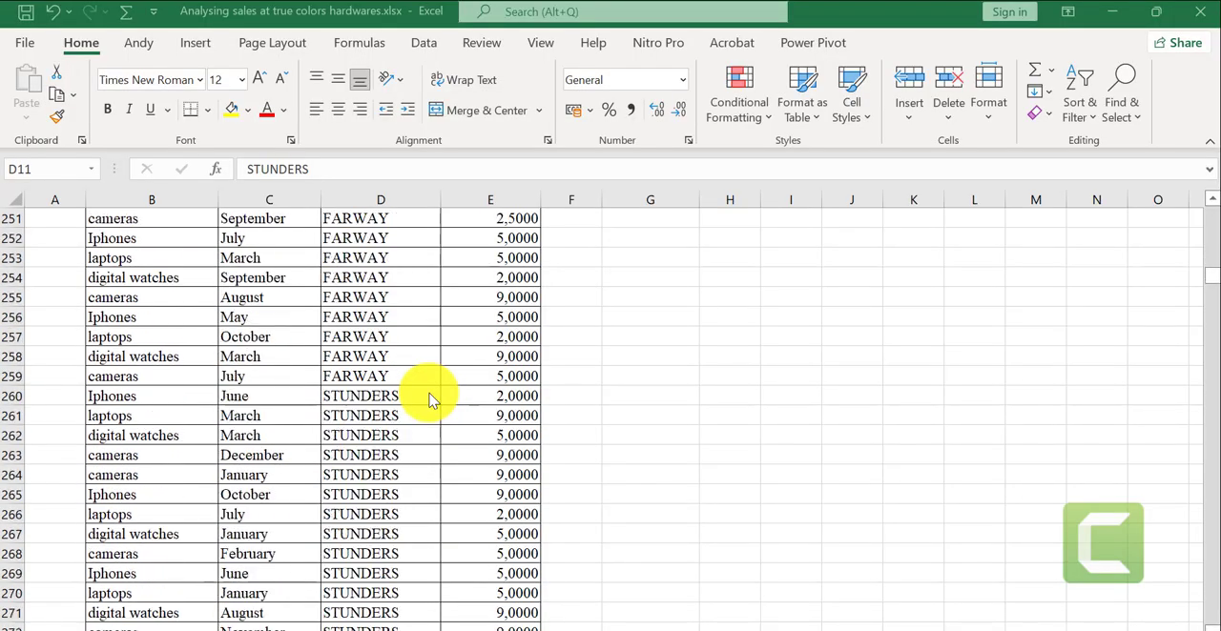
{"action": "scroll", "coordinate": [429, 399], "scroll_direction": "down", "scroll_amount": 8}
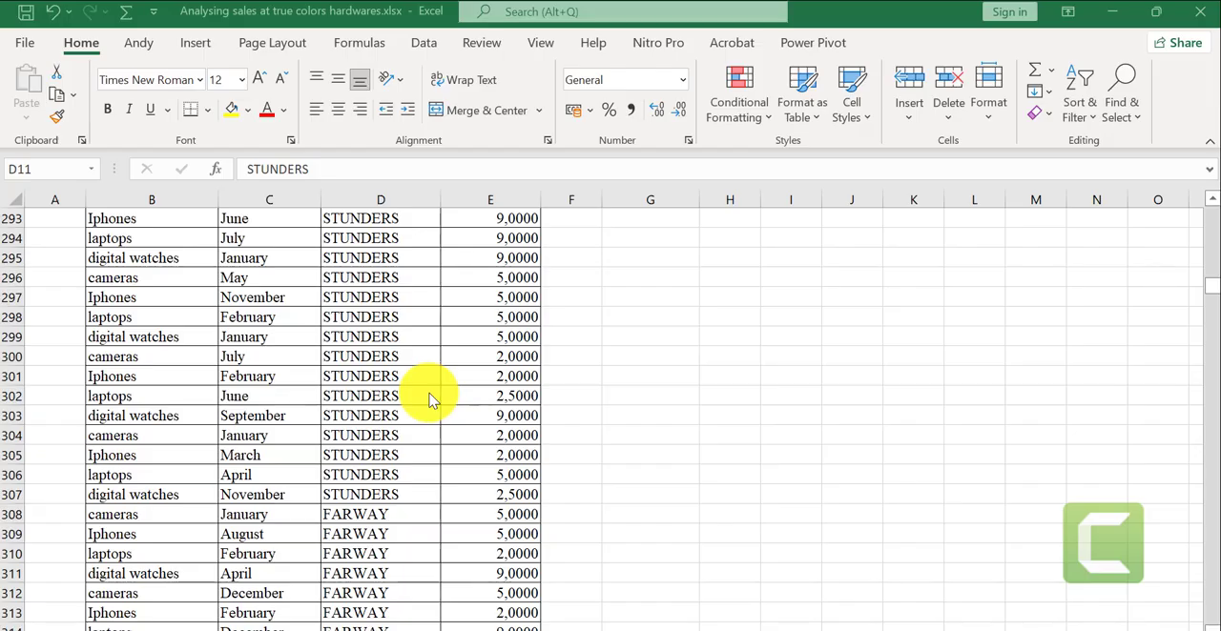
{"action": "scroll", "coordinate": [400, 382], "scroll_direction": "up", "scroll_amount": 15}
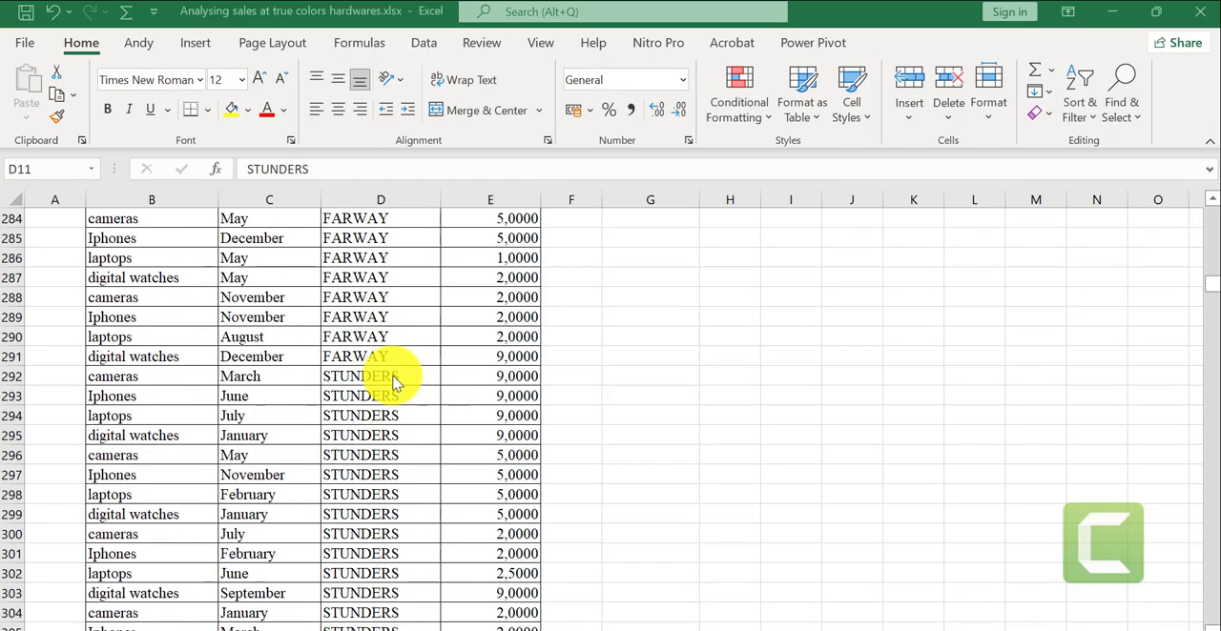
{"action": "scroll", "coordinate": [395, 379], "scroll_direction": "up", "scroll_amount": 17}
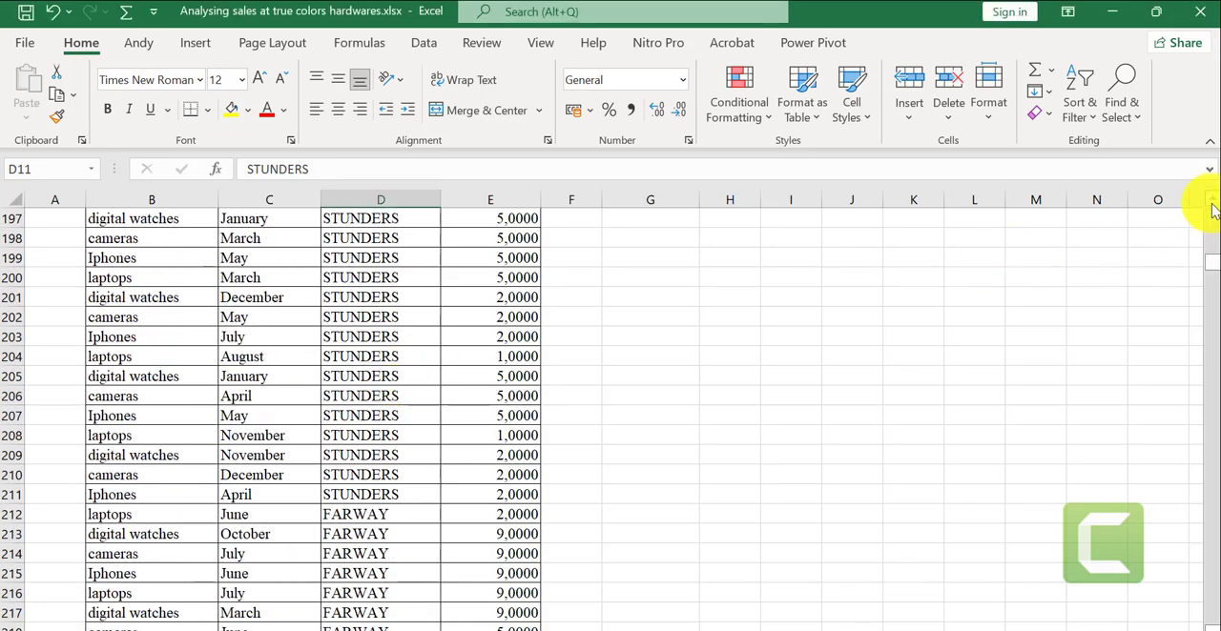
{"action": "scroll", "coordinate": [1210, 205], "scroll_direction": "up", "scroll_amount": 4}
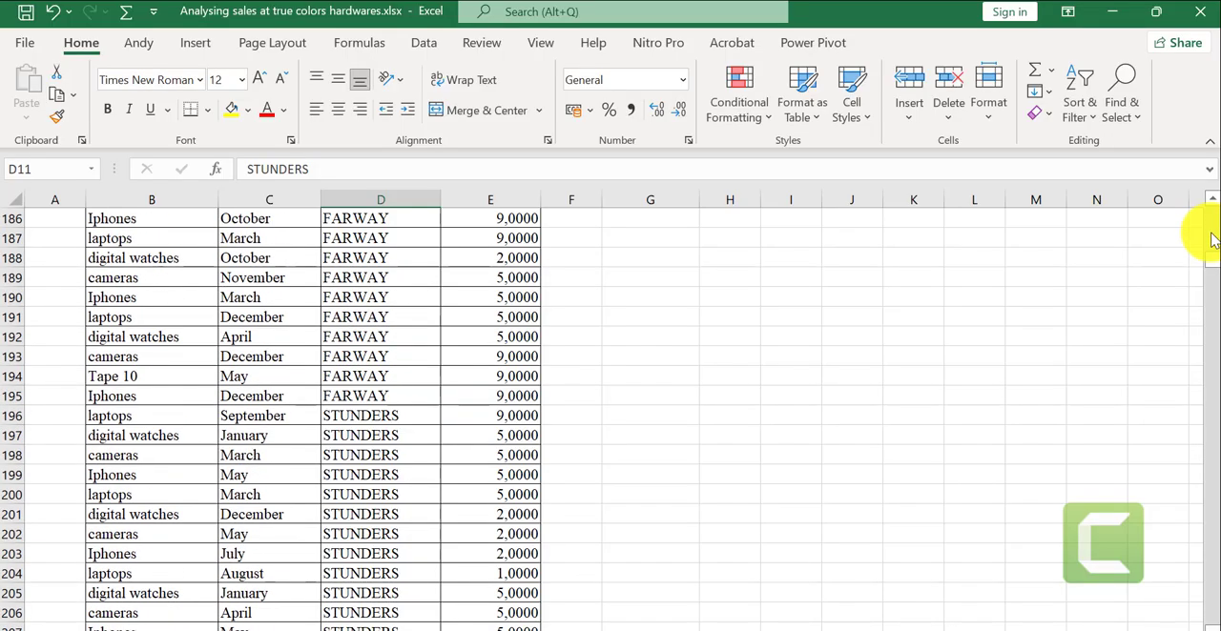
{"action": "left_click_drag", "start_coordinate": [1213, 259], "coordinate": [1206, 211]}
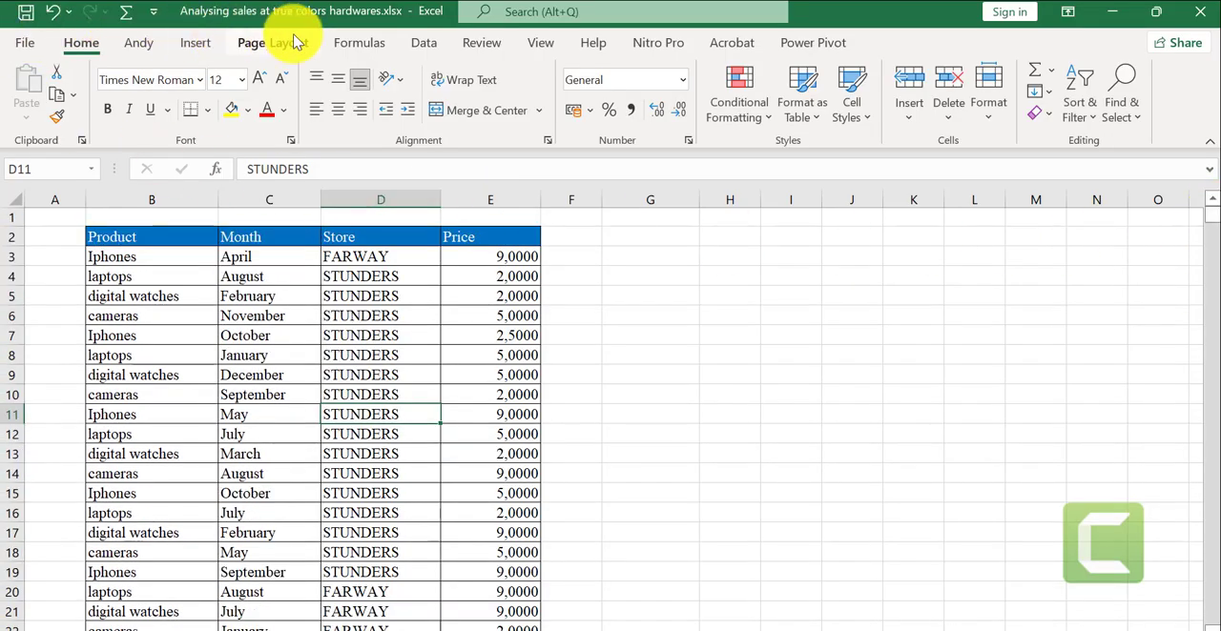
- Insert a PivotTable on a new worksheet from the range '% sales'!$B$2:$E$1328
{"action": "left_click", "coordinate": [194, 46]}
{"action": "left_click", "coordinate": [22, 91]}
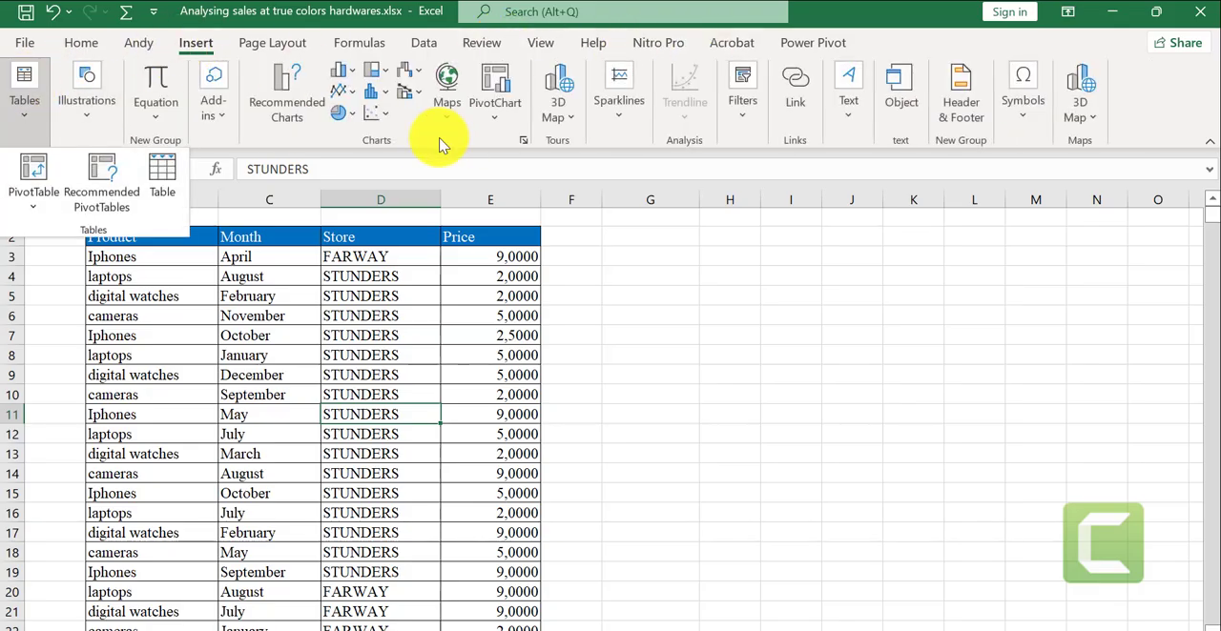
{"action": "left_click", "coordinate": [37, 168]}
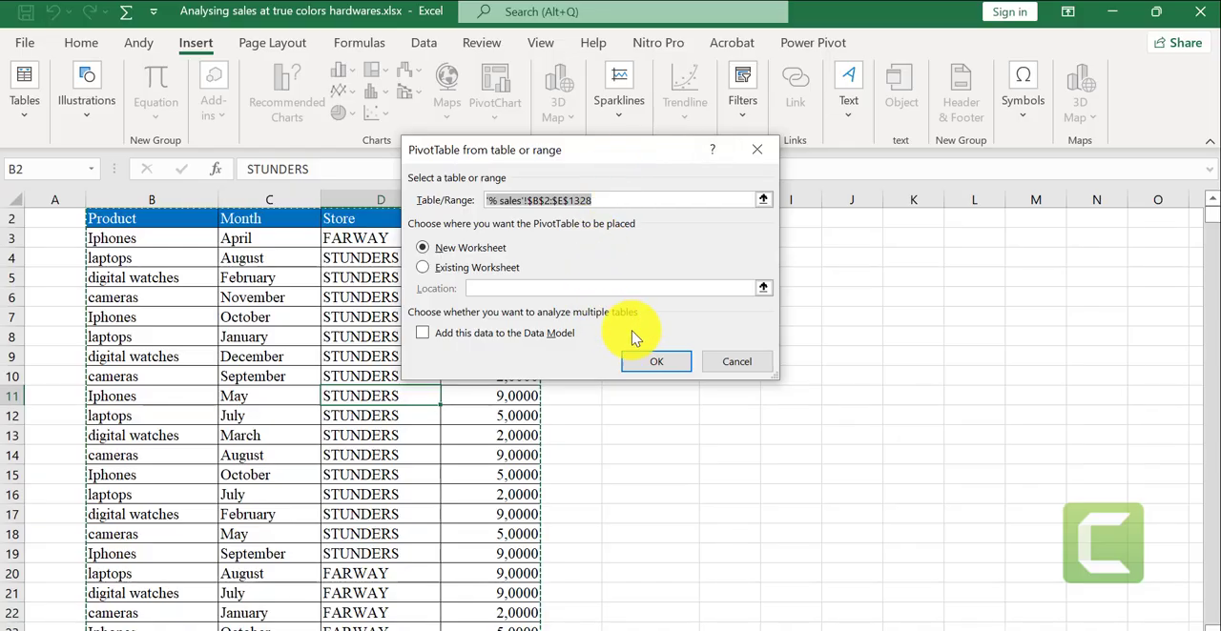
{"action": "left_click", "coordinate": [665, 365]}
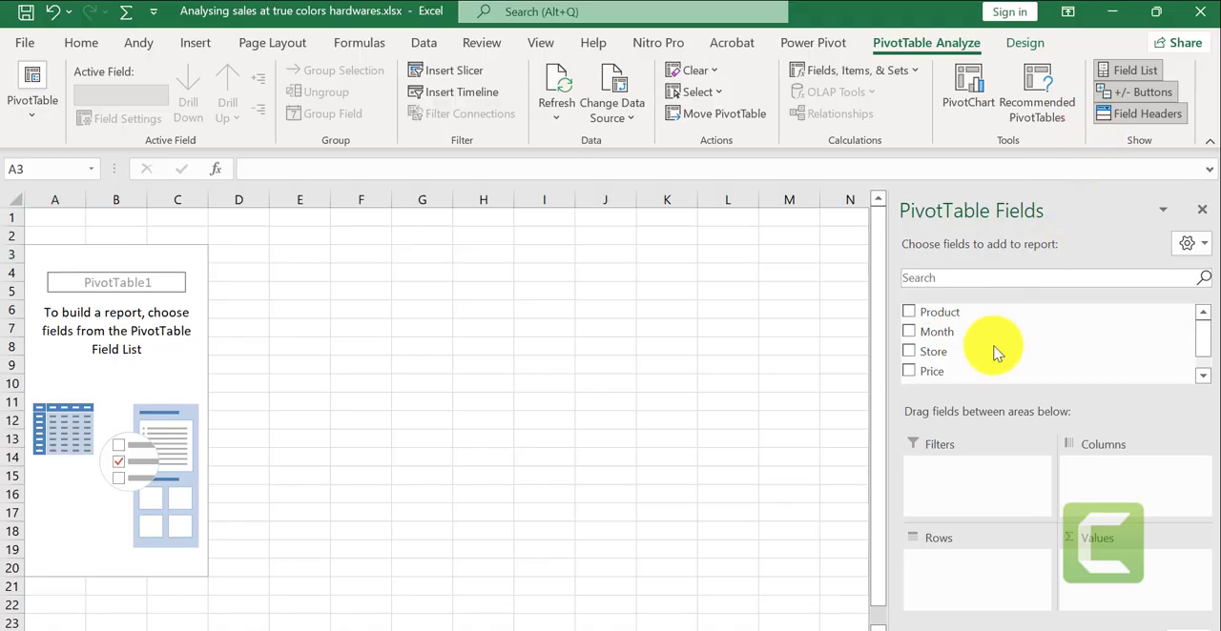
- Lay out the PivotTable with Month as rows, Price as summed values, Store as columns and Product as filter
{"action": "left_click_drag", "start_coordinate": [967, 330], "coordinate": [966, 579]}
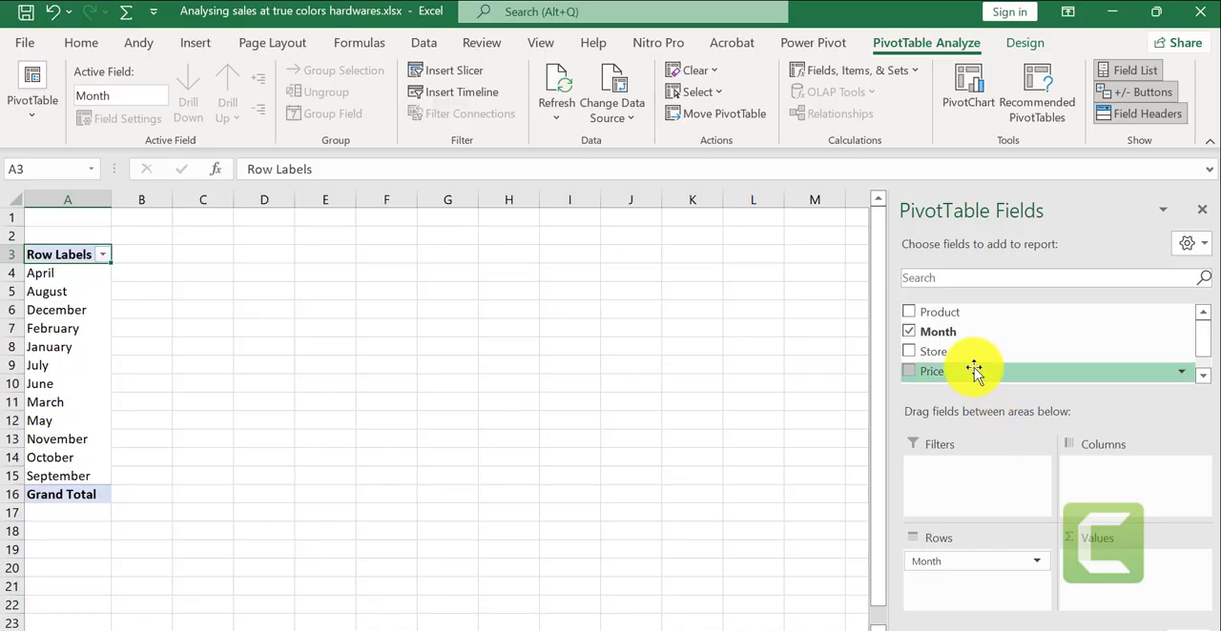
{"action": "left_click_drag", "start_coordinate": [974, 371], "coordinate": [1089, 573]}
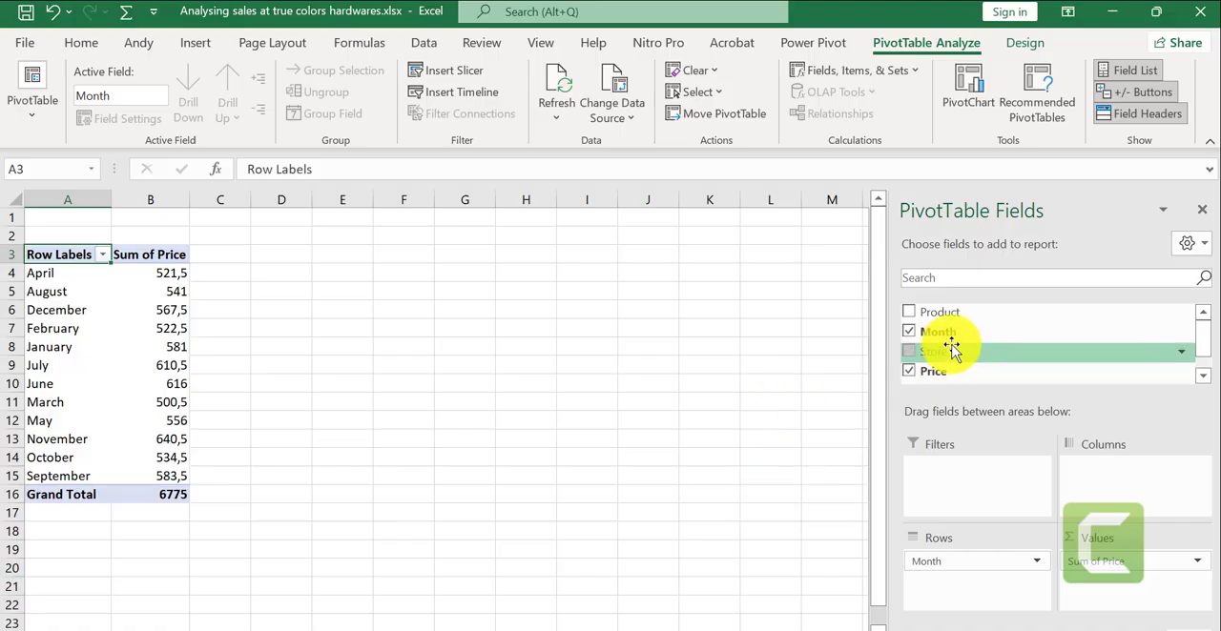
{"action": "left_click_drag", "start_coordinate": [945, 352], "coordinate": [1149, 491]}
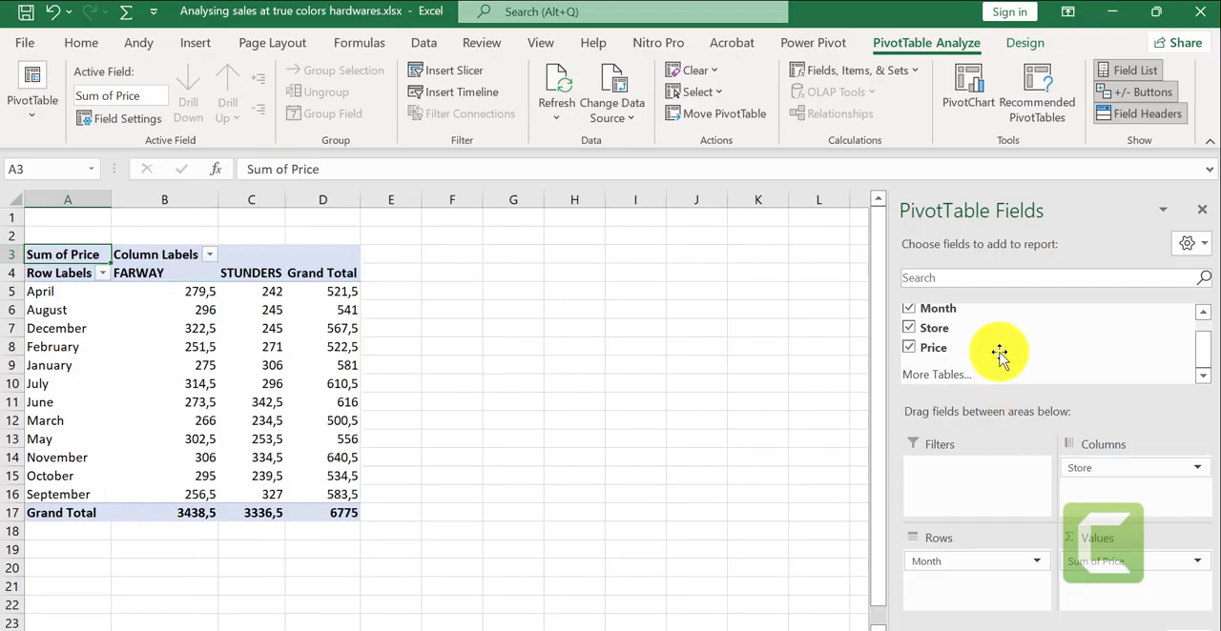
{"action": "scroll", "coordinate": [1001, 345], "scroll_direction": "up", "scroll_amount": 1}
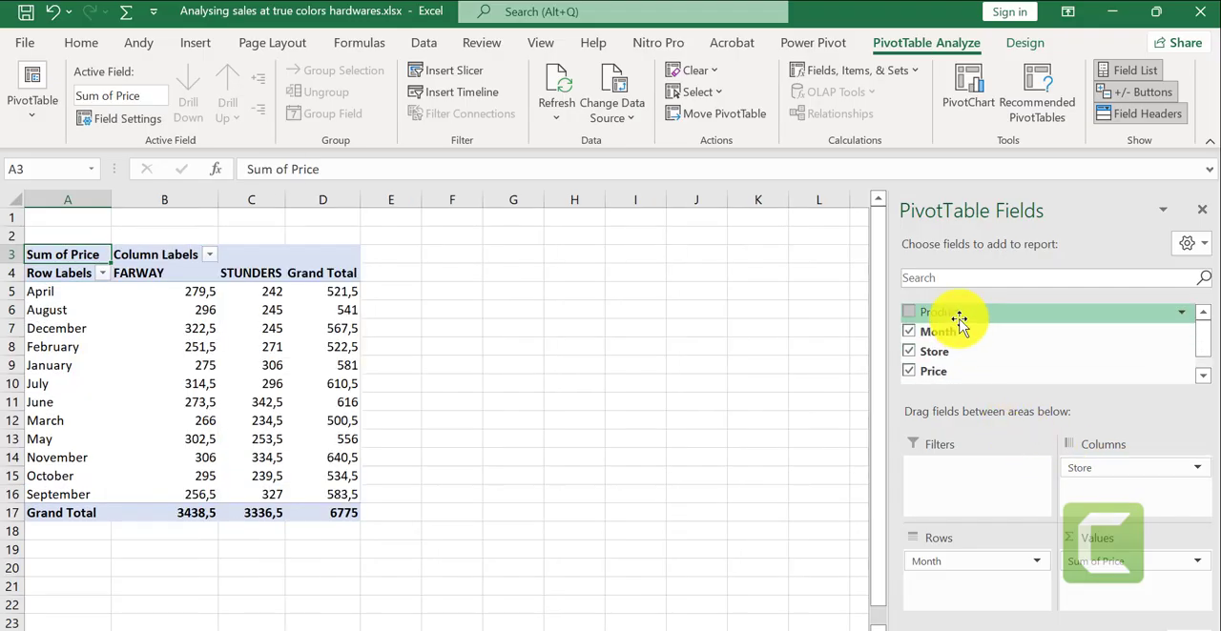
{"action": "left_click_drag", "start_coordinate": [959, 321], "coordinate": [940, 458]}
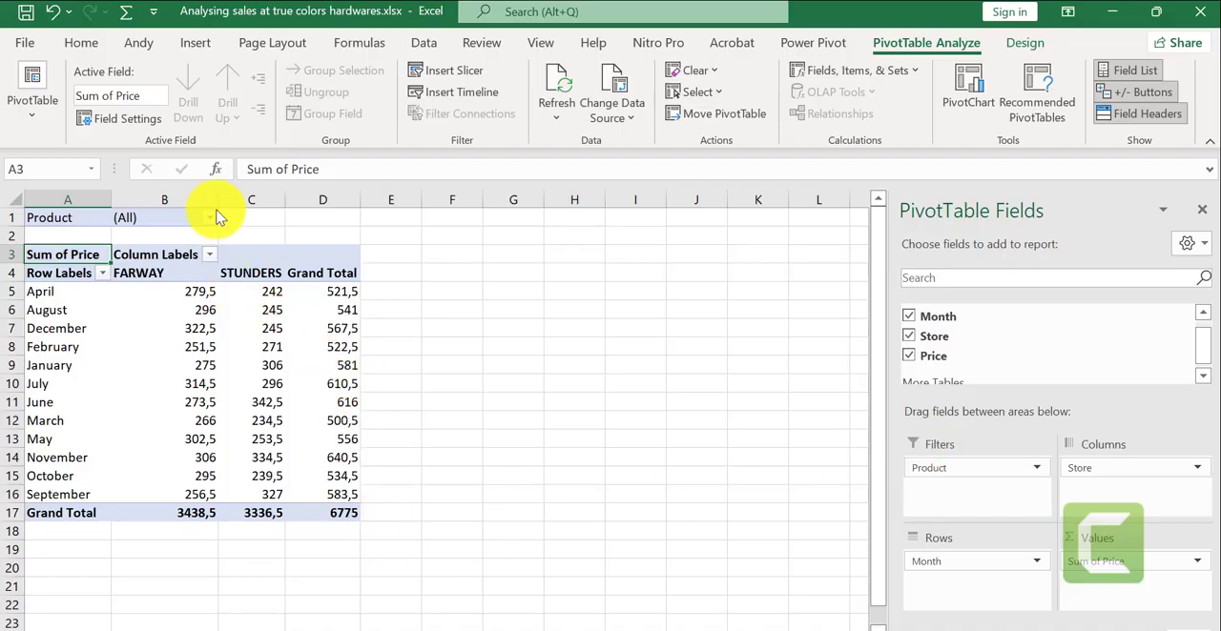
- Widen columns B, C and D of the PivotTable
{"action": "left_click_drag", "start_coordinate": [218, 197], "coordinate": [384, 204]}
{"action": "left_click_drag", "start_coordinate": [457, 199], "coordinate": [486, 202]}
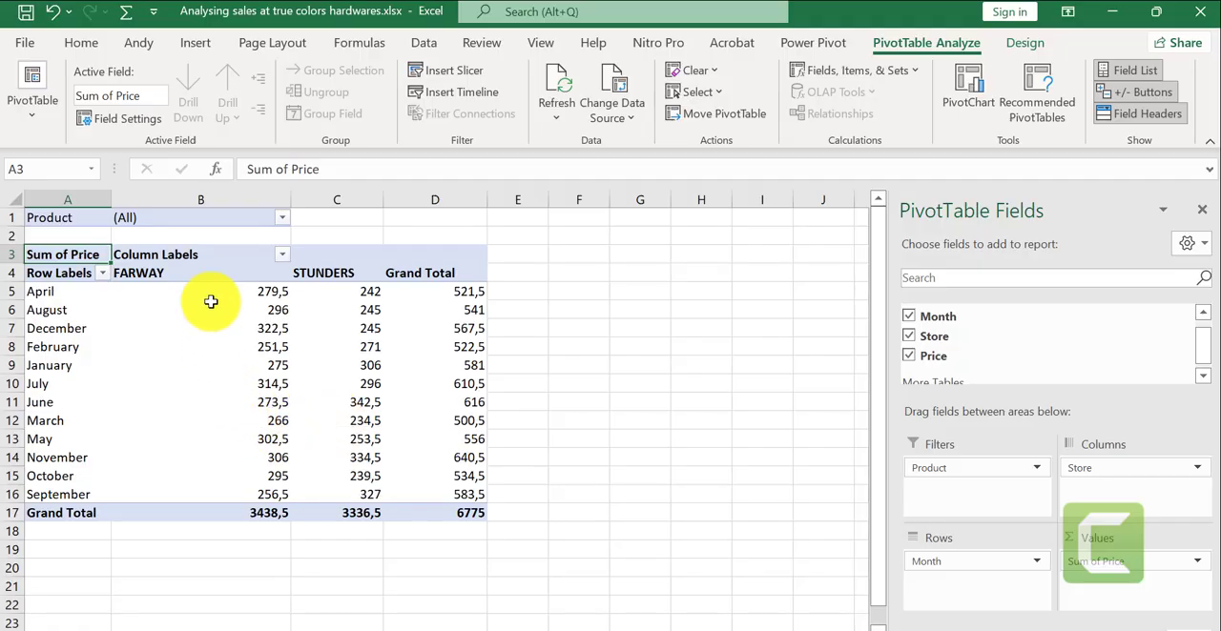
{"action": "left_click", "coordinate": [212, 310]}
{"action": "left_click", "coordinate": [328, 343]}
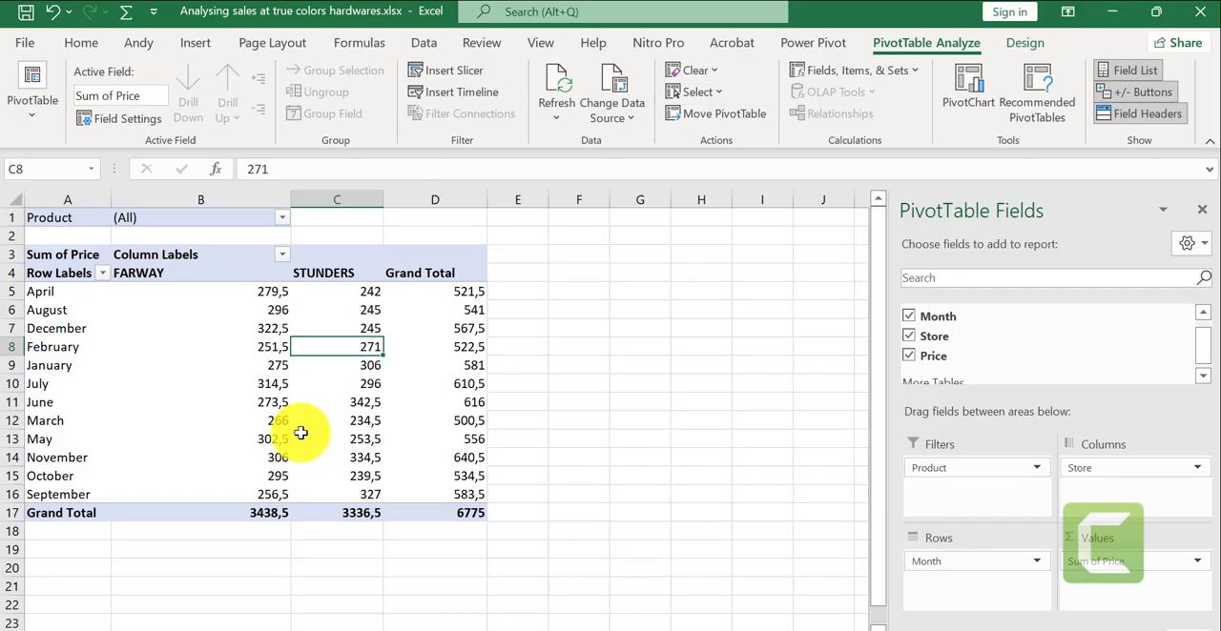
{"action": "mouse_move", "coordinate": [301, 433]}
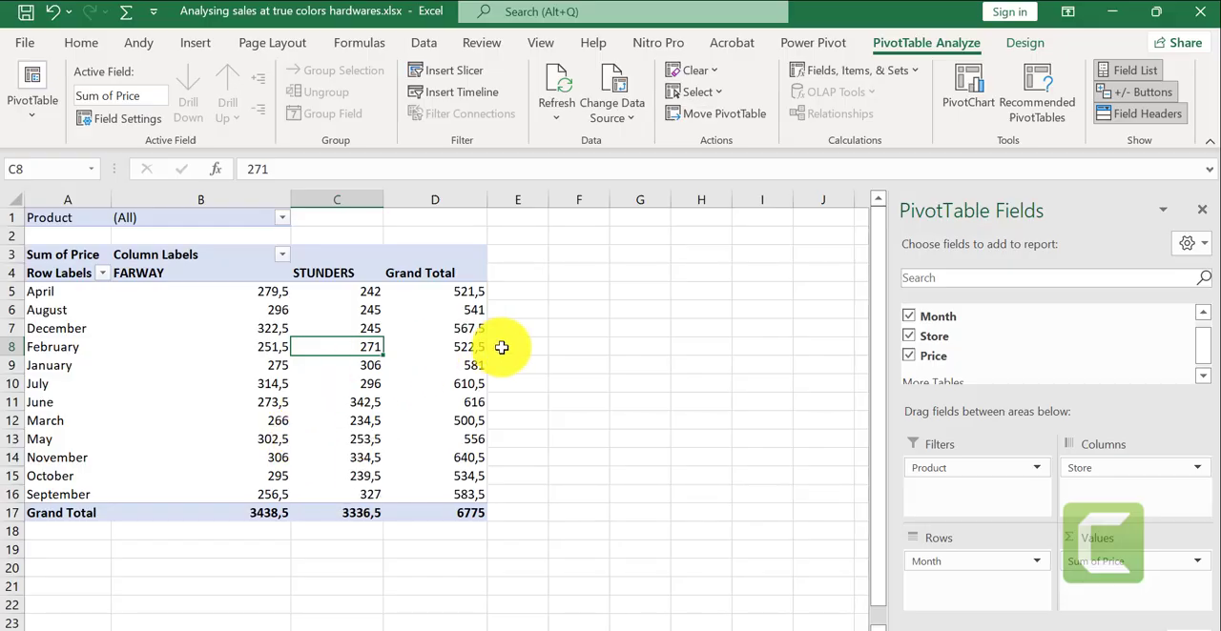
{"action": "mouse_move", "coordinate": [138, 340]}
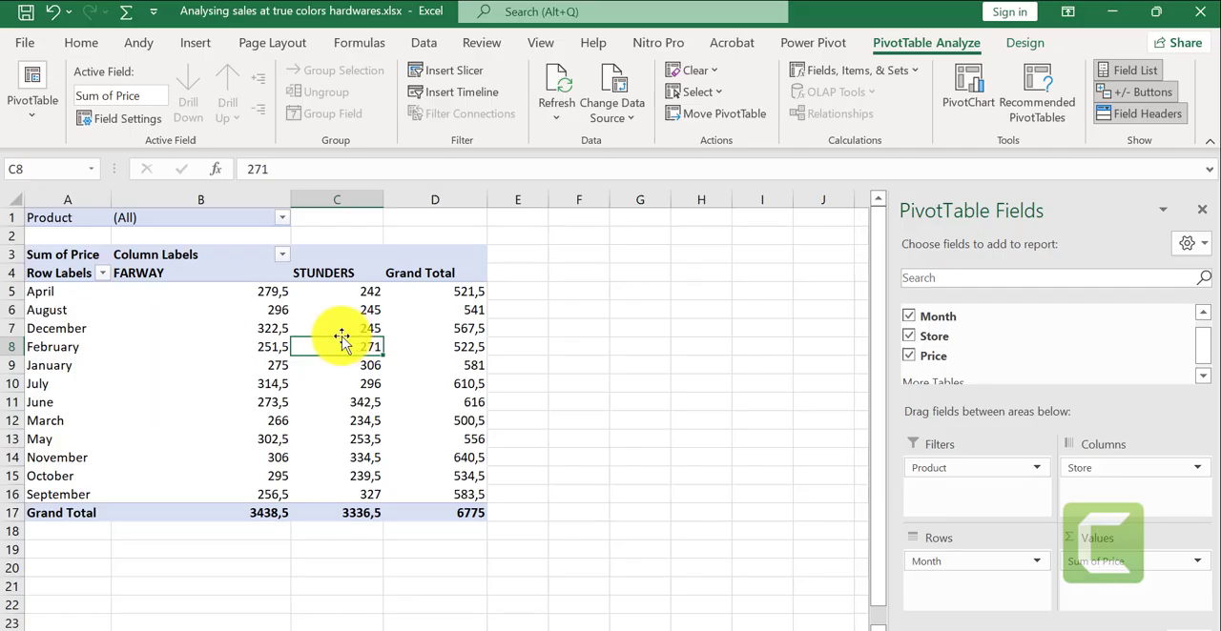
- Insert slicers for Product, Month, Store and Price into the PivotTable
{"action": "left_click", "coordinate": [196, 324]}
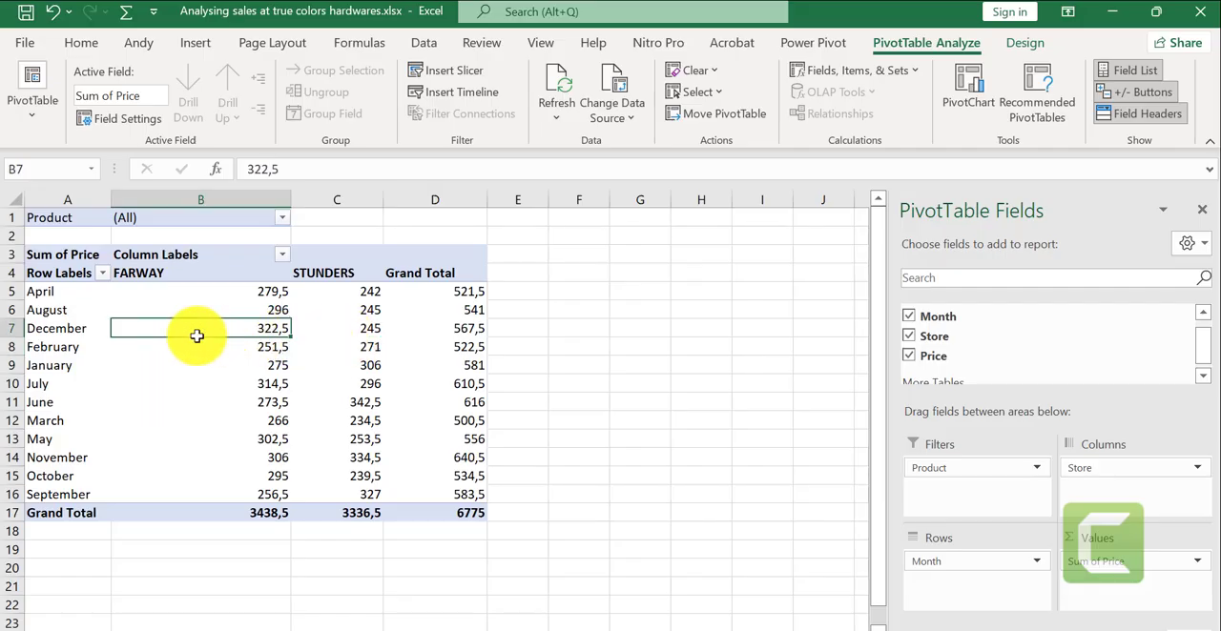
{"action": "left_click", "coordinate": [734, 109]}
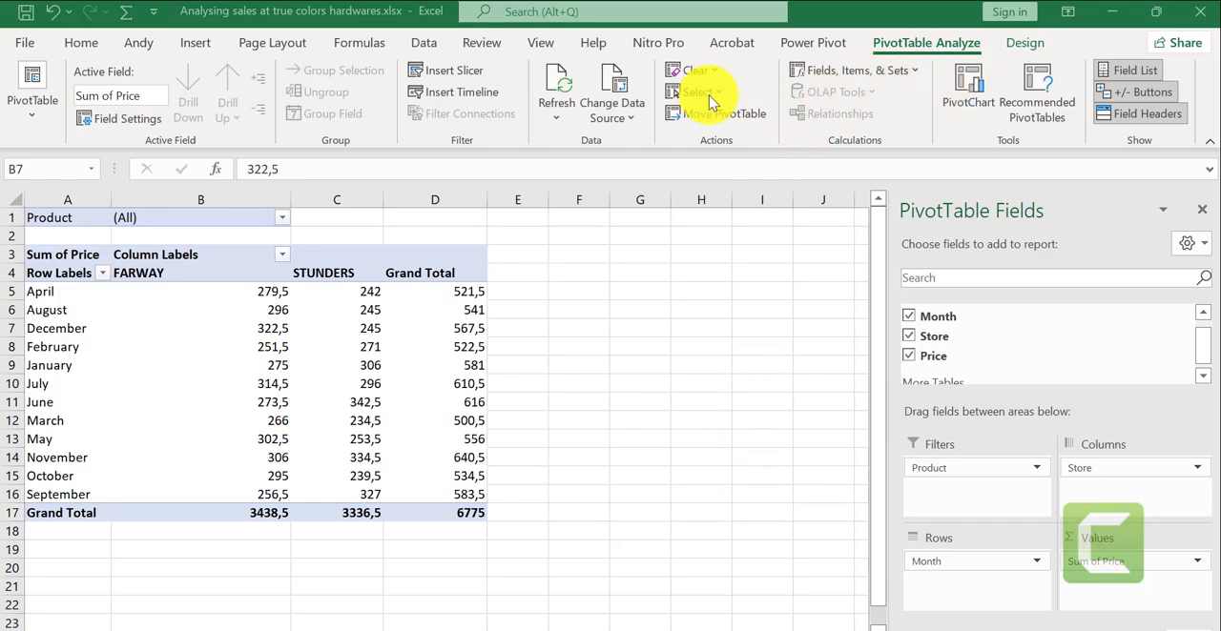
{"action": "left_click", "coordinate": [460, 78]}
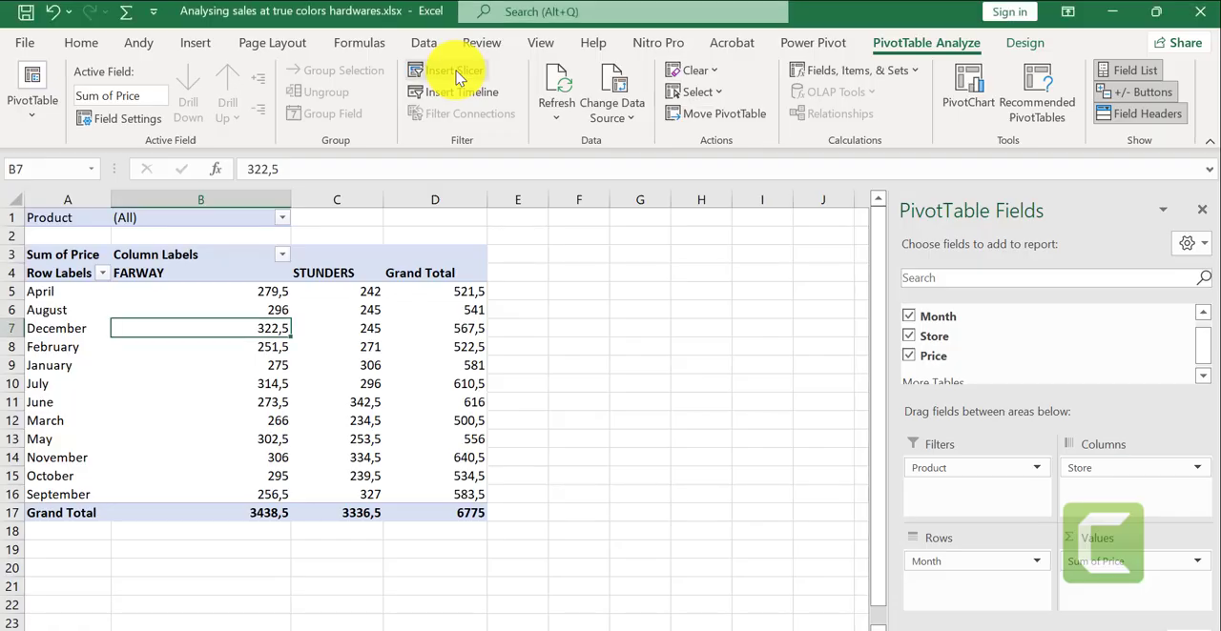
{"action": "left_click", "coordinate": [460, 79]}
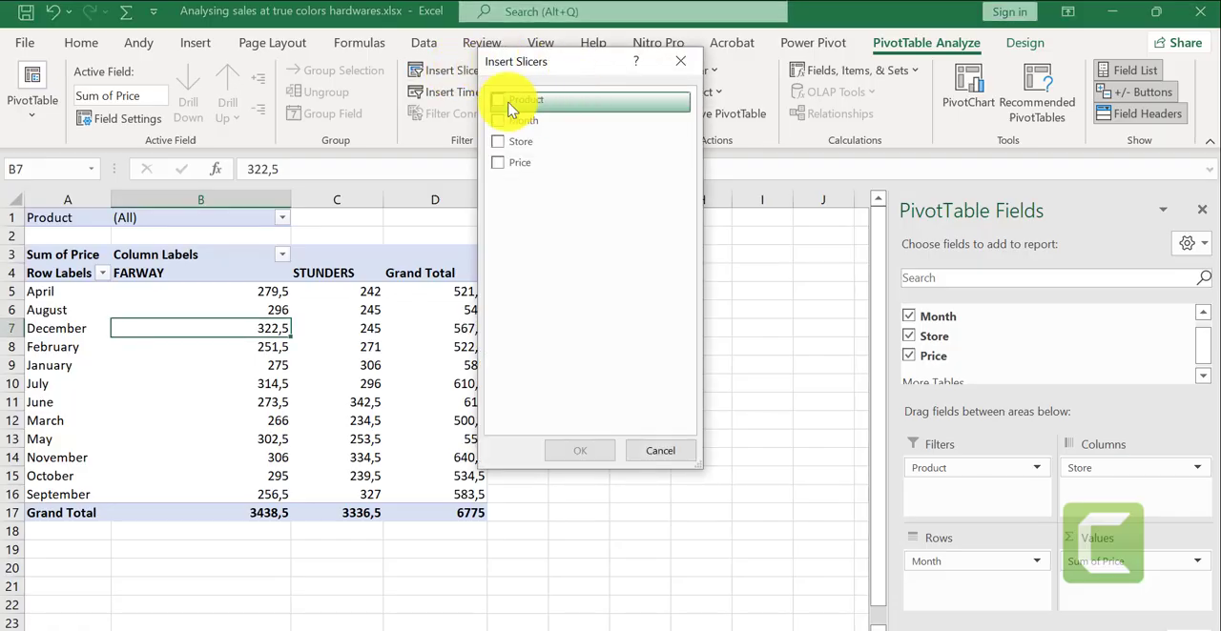
{"action": "left_click", "coordinate": [503, 101]}
{"action": "left_click", "coordinate": [499, 118]}
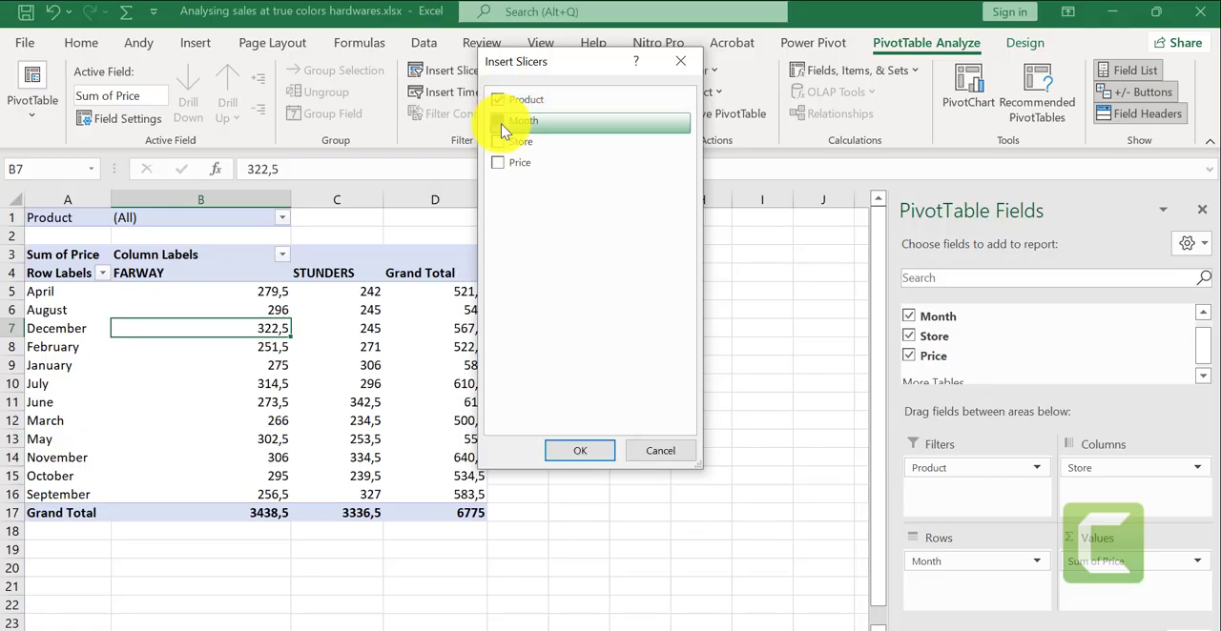
{"action": "left_click", "coordinate": [499, 149]}
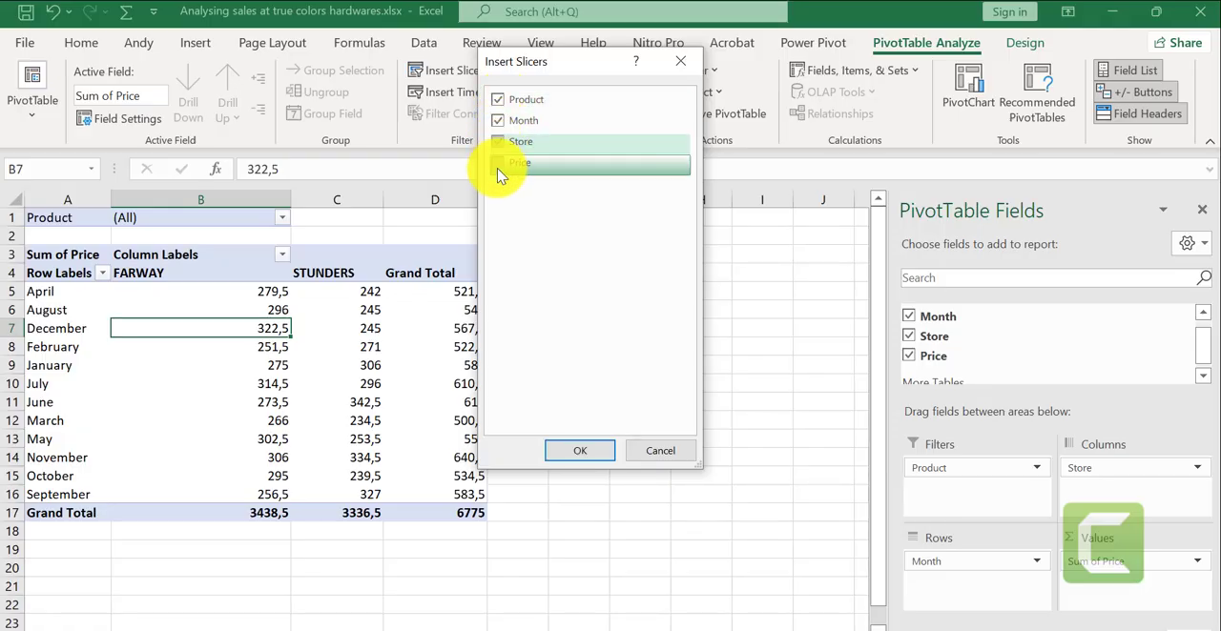
{"action": "left_click", "coordinate": [497, 168]}
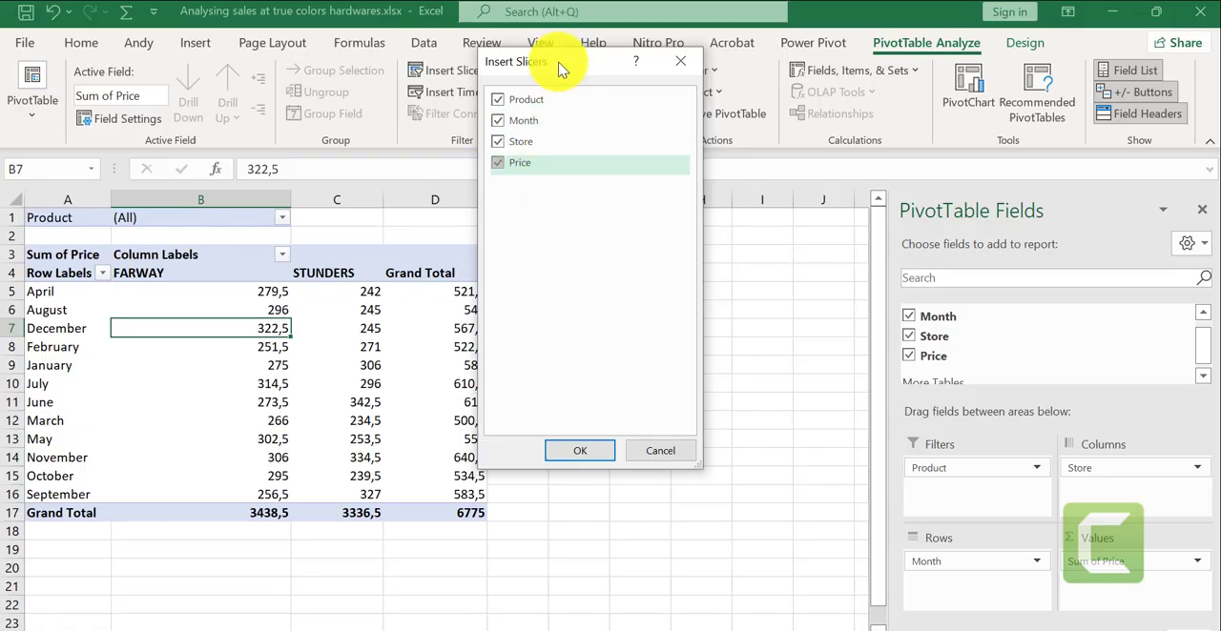
{"action": "left_click", "coordinate": [568, 165]}
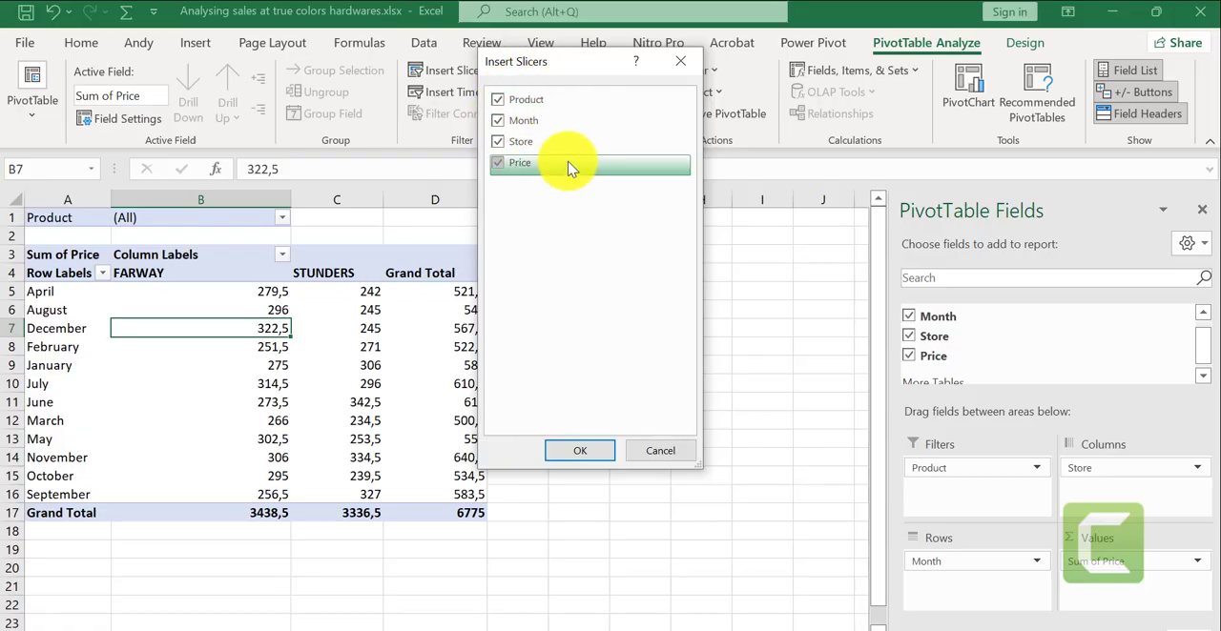
{"action": "left_click", "coordinate": [575, 451]}
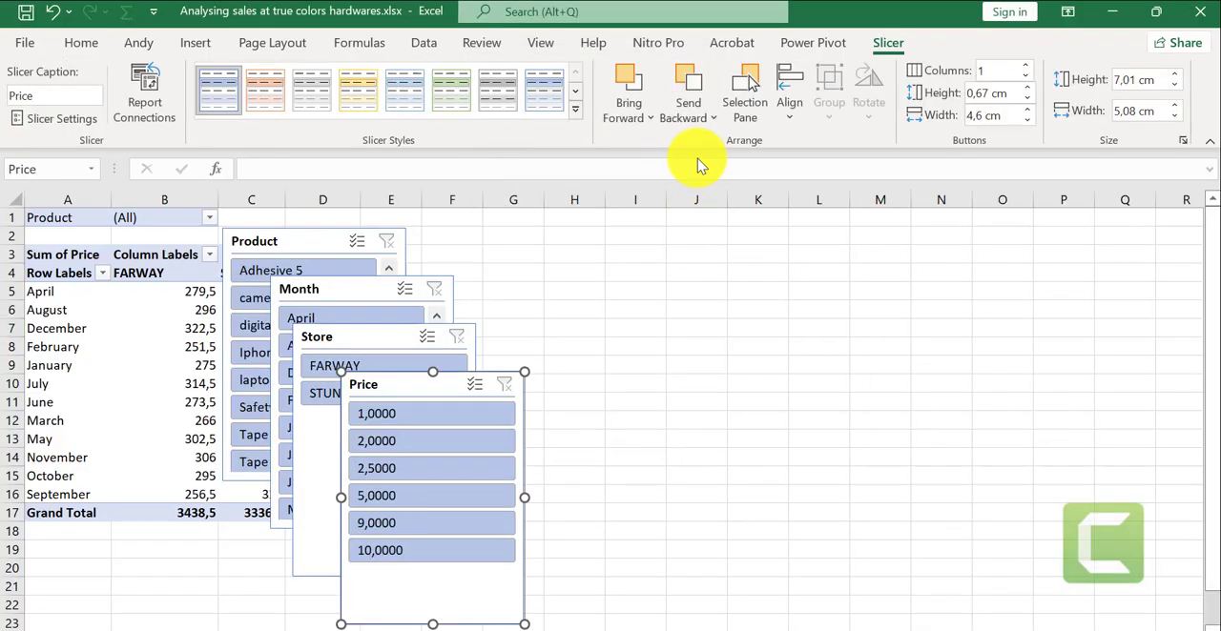
- Arrange the slicers in a row beside the PivotTable in the order Product, Month, Store, Price
{"action": "left_click_drag", "start_coordinate": [424, 399], "coordinate": [1073, 265]}
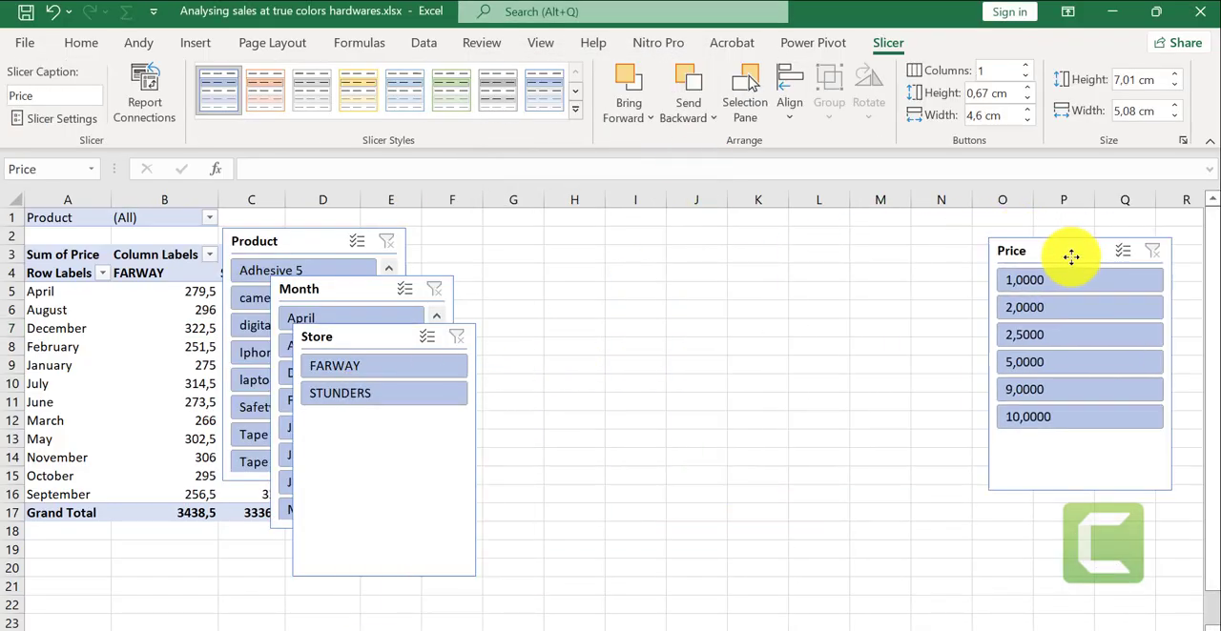
{"action": "left_click_drag", "start_coordinate": [367, 338], "coordinate": [820, 260]}
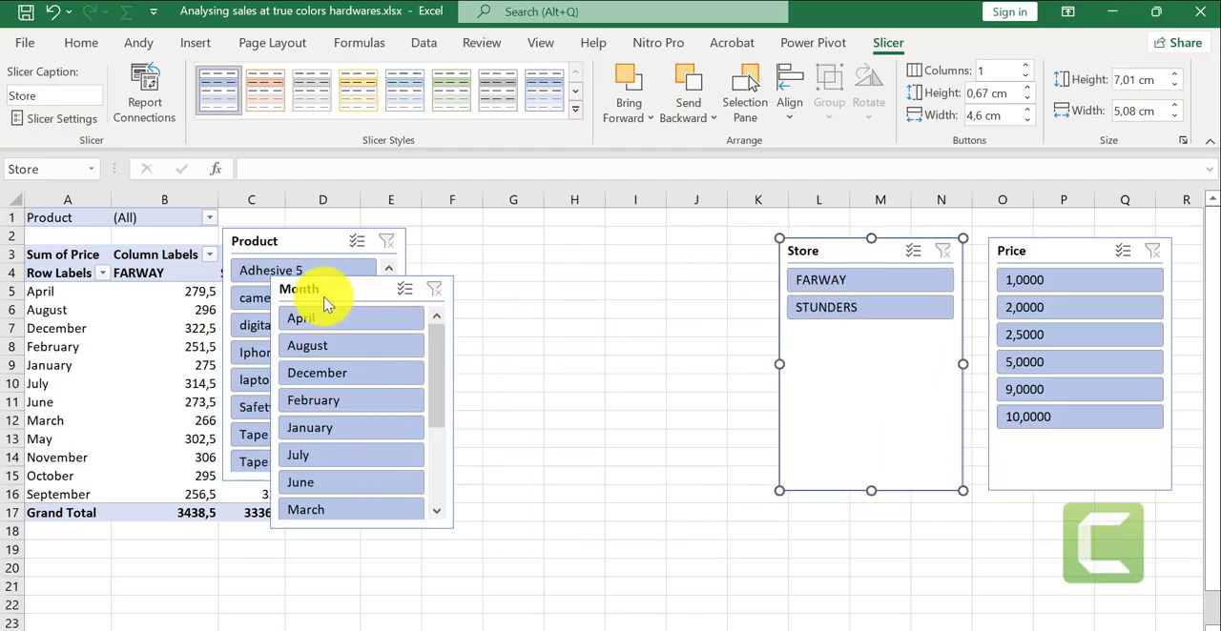
{"action": "left_click_drag", "start_coordinate": [315, 288], "coordinate": [638, 253]}
{"action": "left_click_drag", "start_coordinate": [308, 242], "coordinate": [449, 250]}
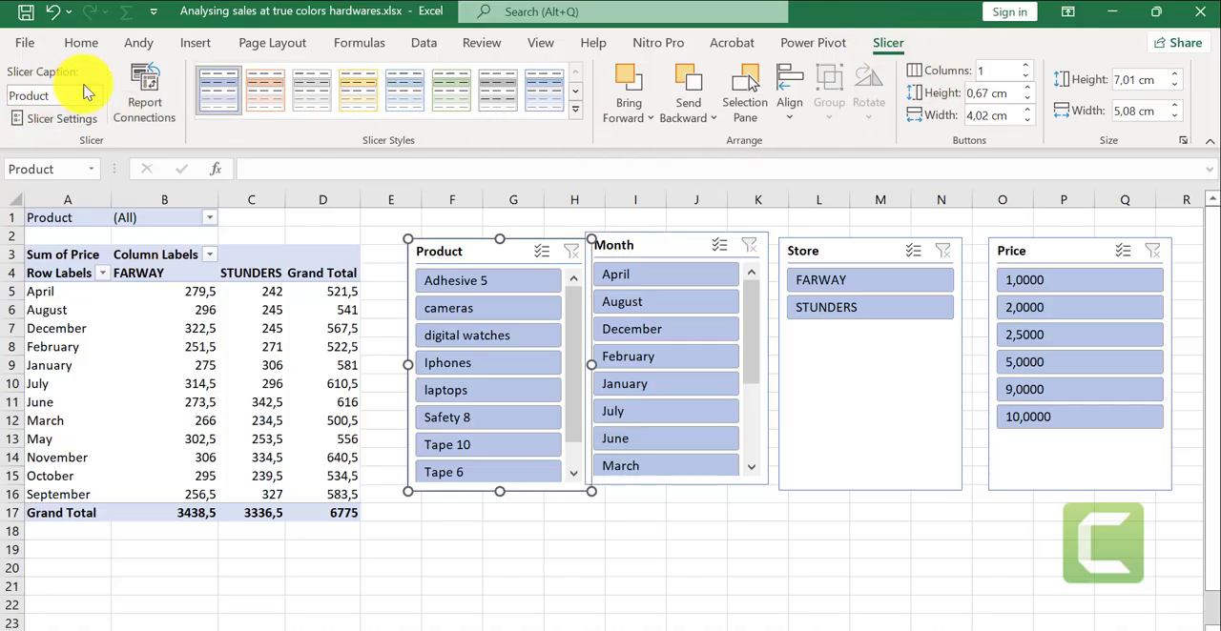
- Apply the light orange slicer style to the Product slicer and filter the PivotTable to August with the Month slicer
{"action": "left_click", "coordinate": [265, 103]}
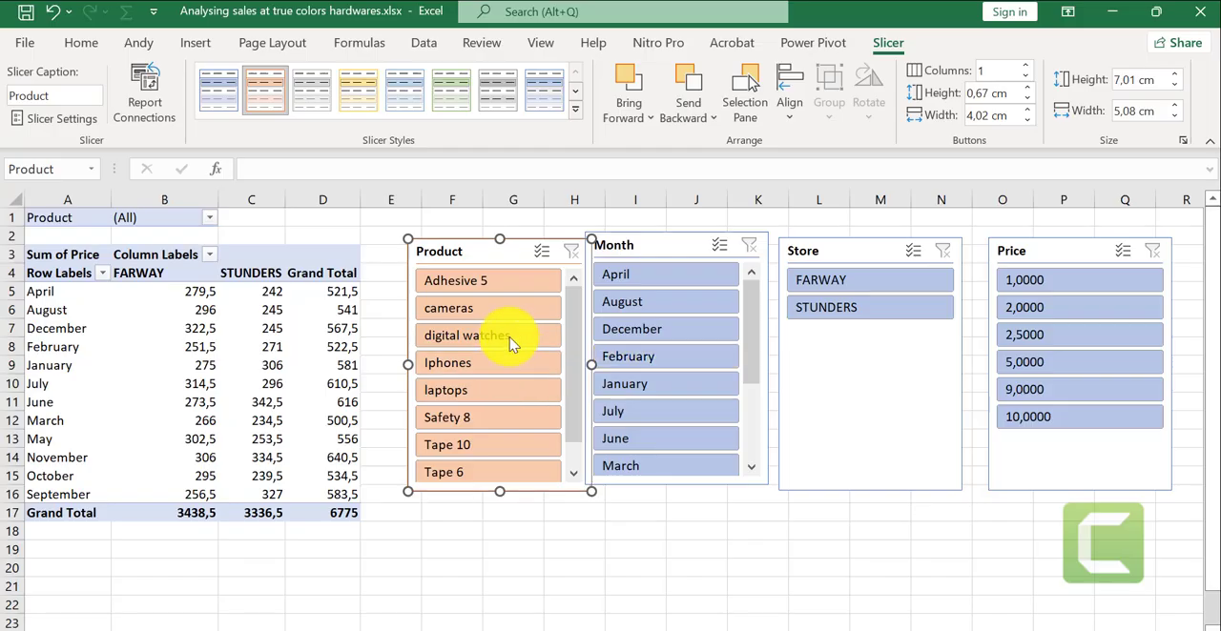
{"action": "left_click", "coordinate": [625, 301]}
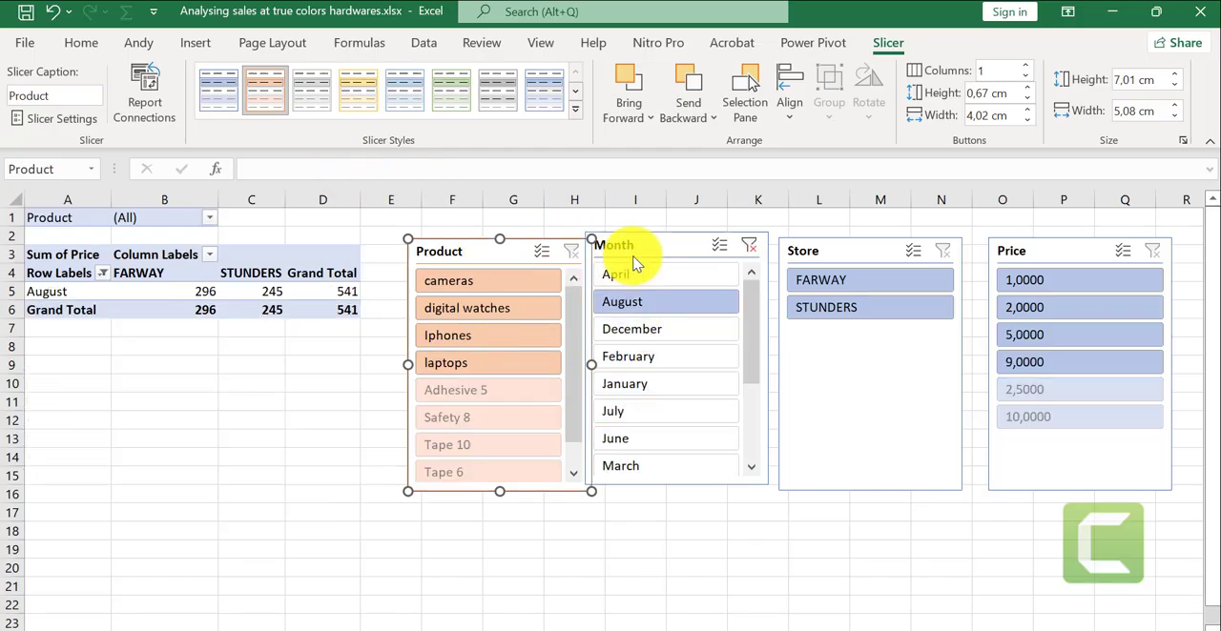
- Apply the light yellow slicer style to the Month slicer and filter the PivotTable to April
{"action": "left_click", "coordinate": [663, 254]}
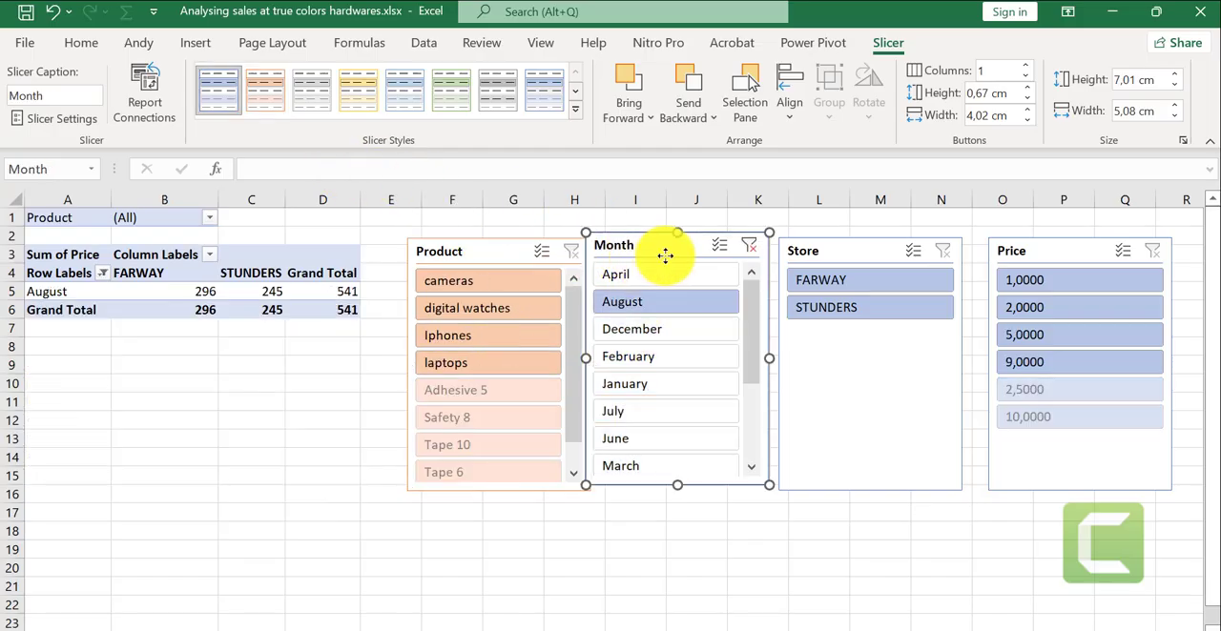
{"action": "left_click", "coordinate": [386, 98]}
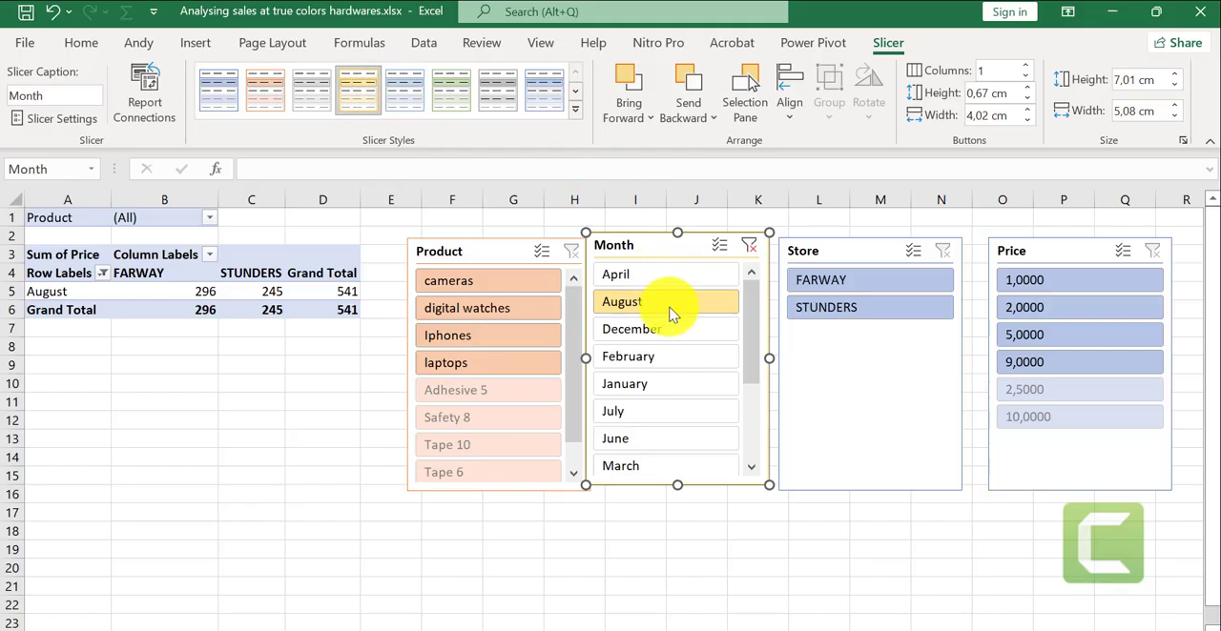
{"action": "left_click", "coordinate": [649, 493]}
{"action": "left_click", "coordinate": [679, 275]}
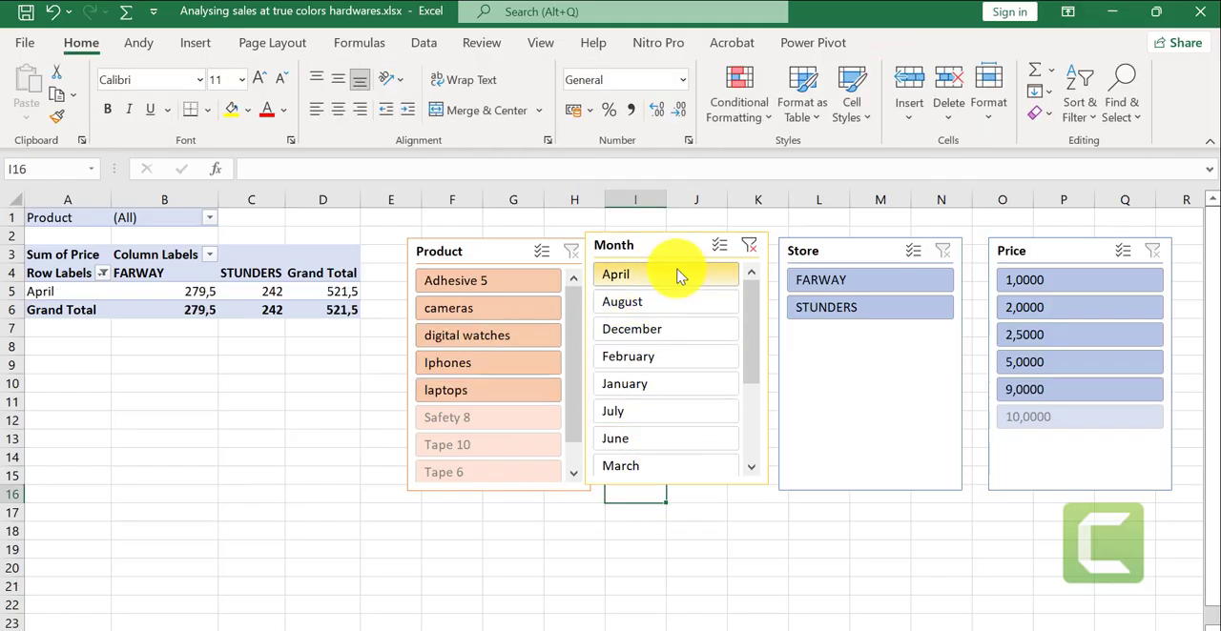
- Apply the grey slicer style to the Store slicer
{"action": "left_click", "coordinate": [660, 249]}
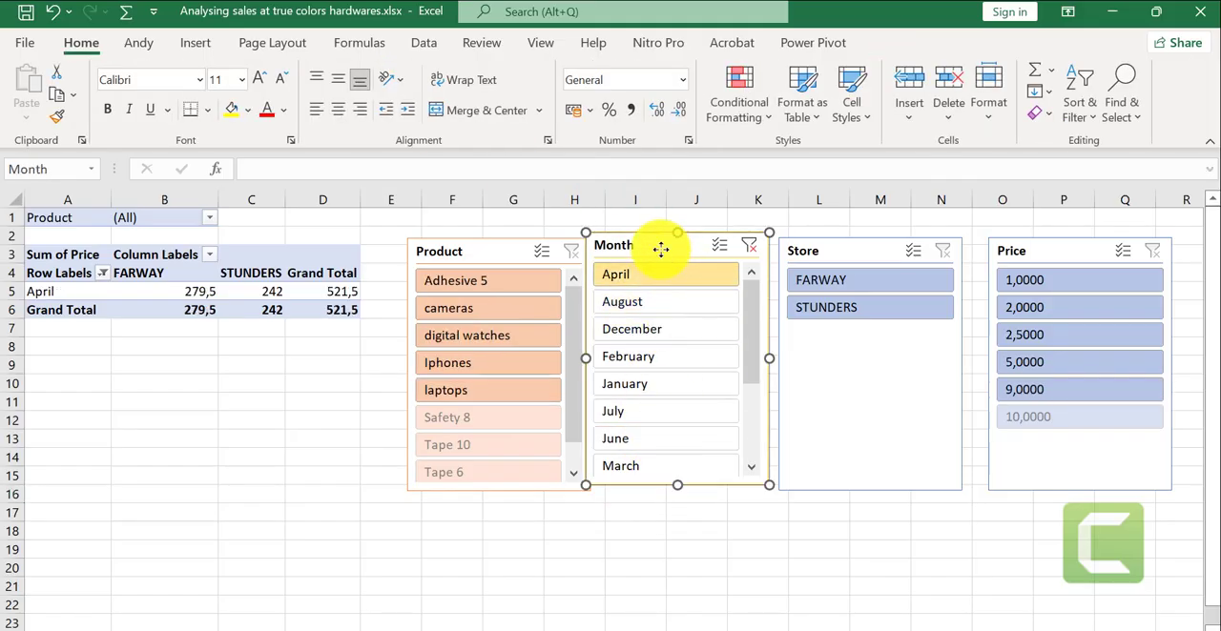
{"action": "left_click", "coordinate": [845, 248]}
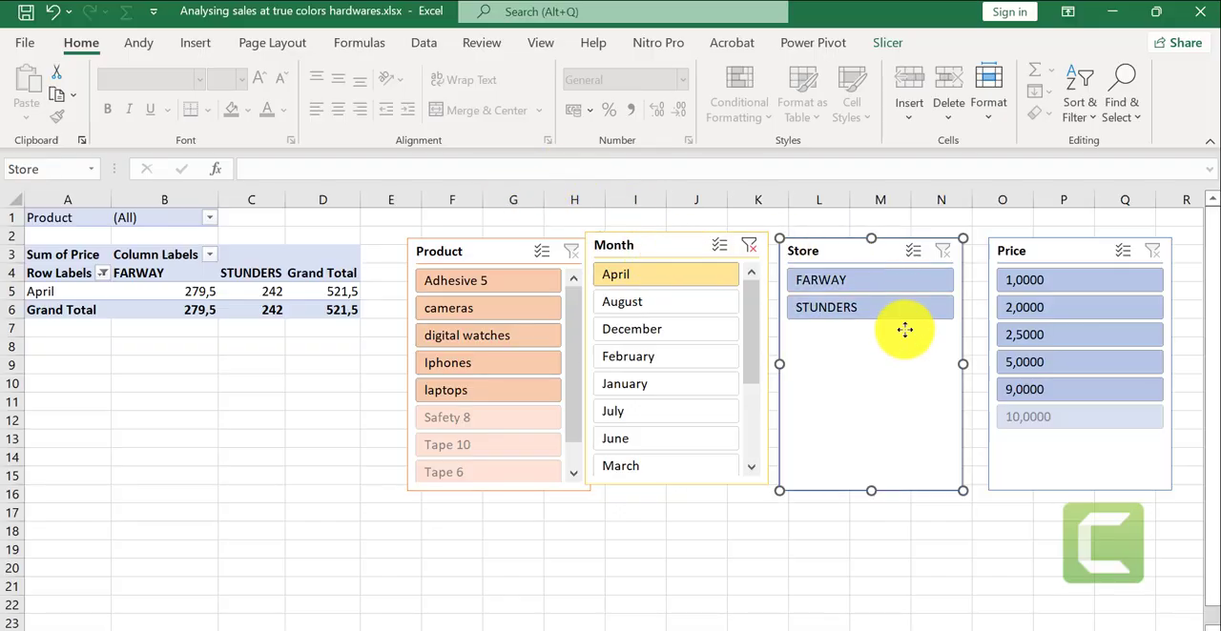
{"action": "left_click", "coordinate": [892, 43]}
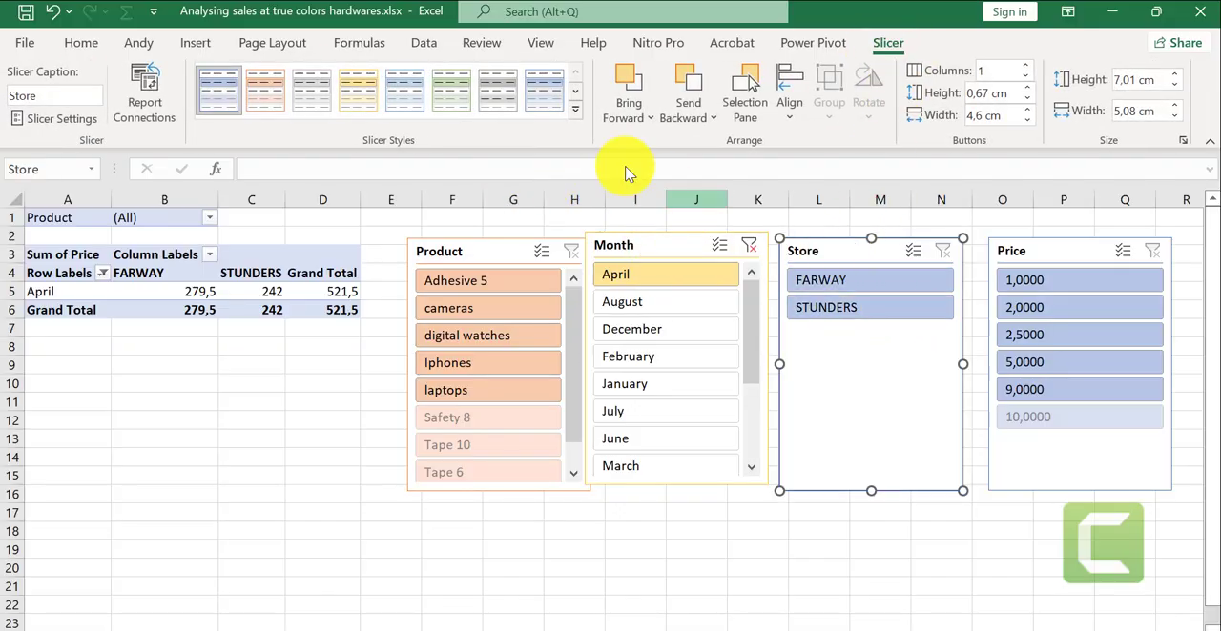
{"action": "left_click", "coordinate": [498, 95]}
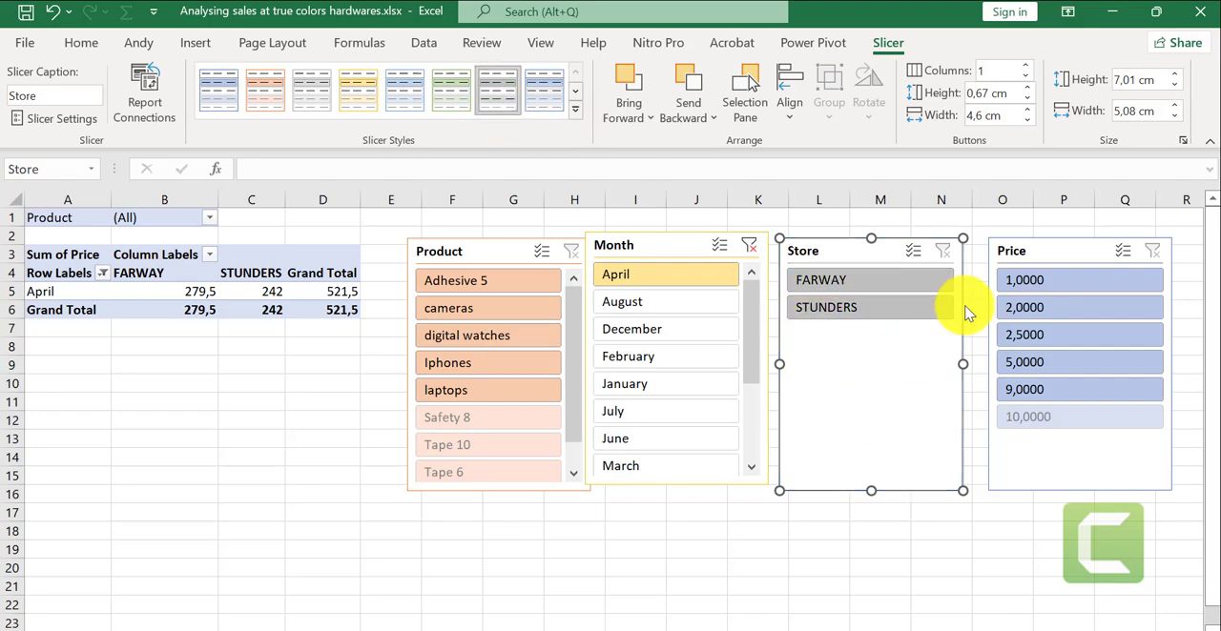
- Try the light orange style on the Price slicer and replace it with the gradient blue style
{"action": "left_click", "coordinate": [1013, 250]}
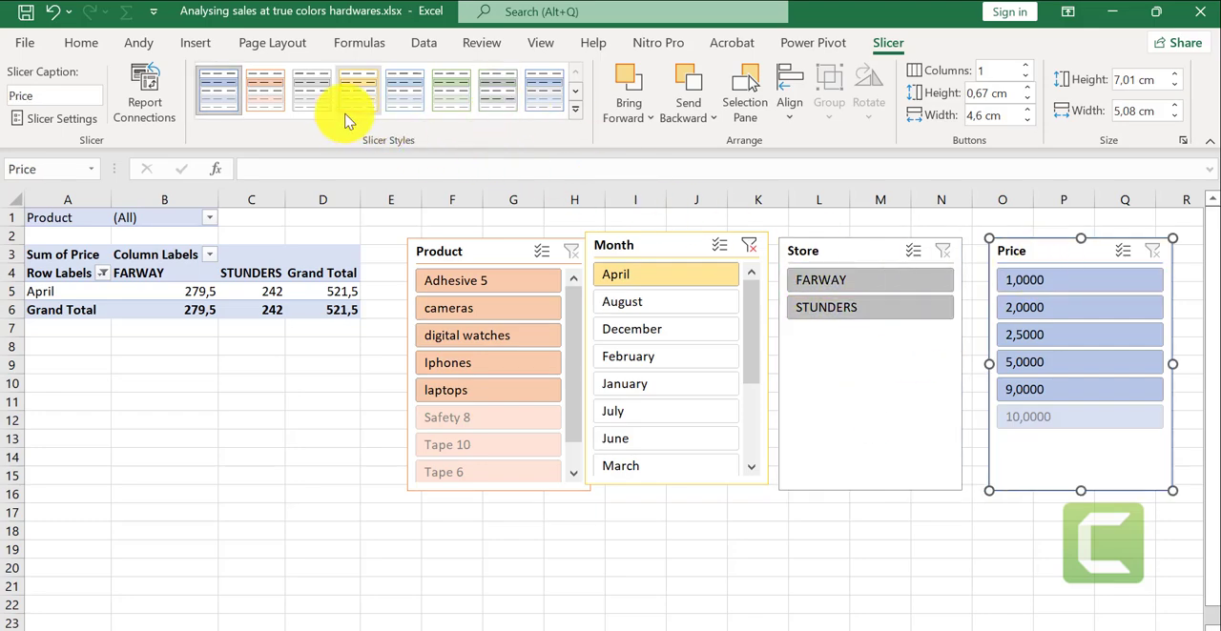
{"action": "left_click", "coordinate": [275, 108]}
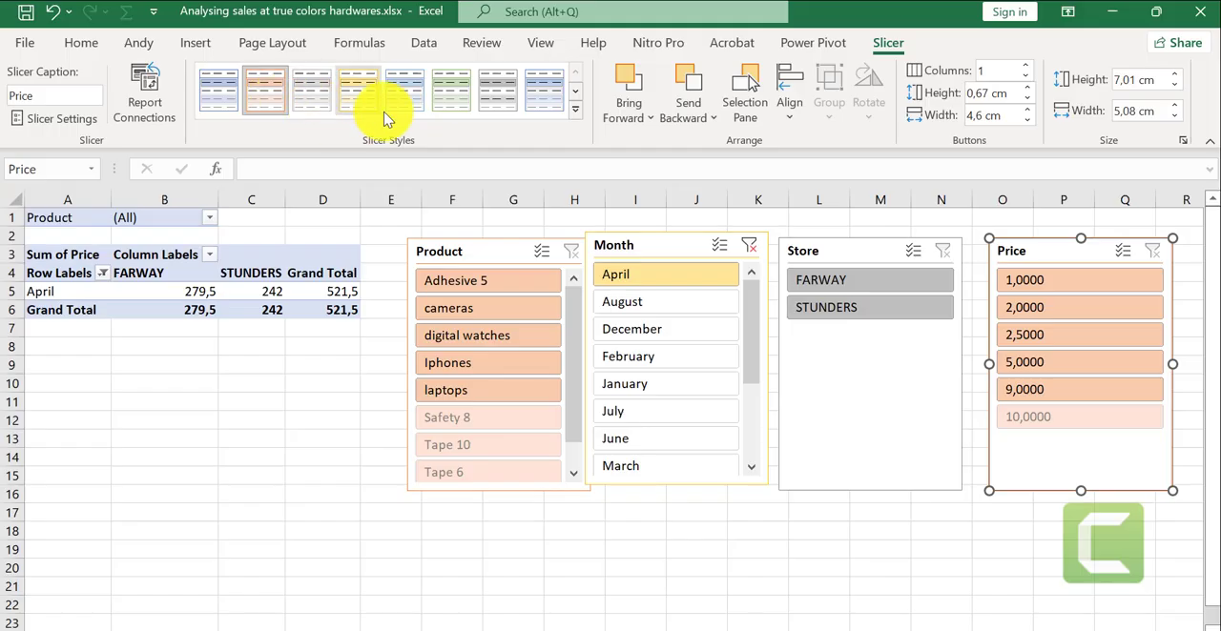
{"action": "left_click", "coordinate": [544, 100]}
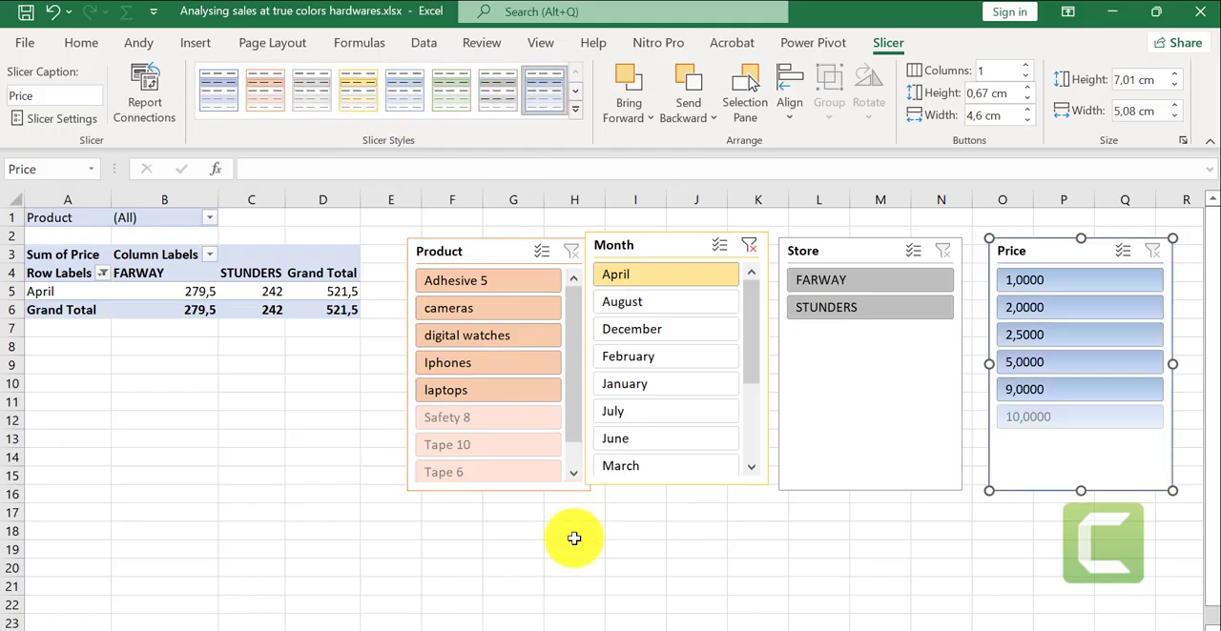
{"action": "left_click", "coordinate": [576, 567]}
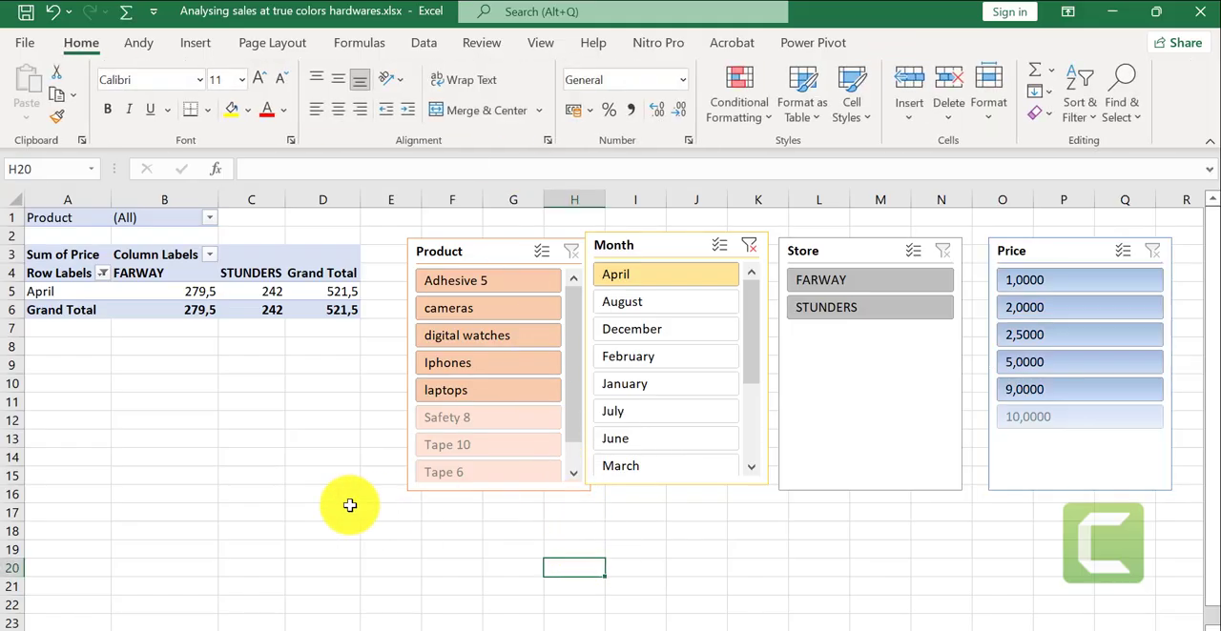
- Filter the PivotTable to laptops at the FARWAY store with the slicers, and switch the Product filter to cameras
{"action": "left_click", "coordinate": [817, 338]}
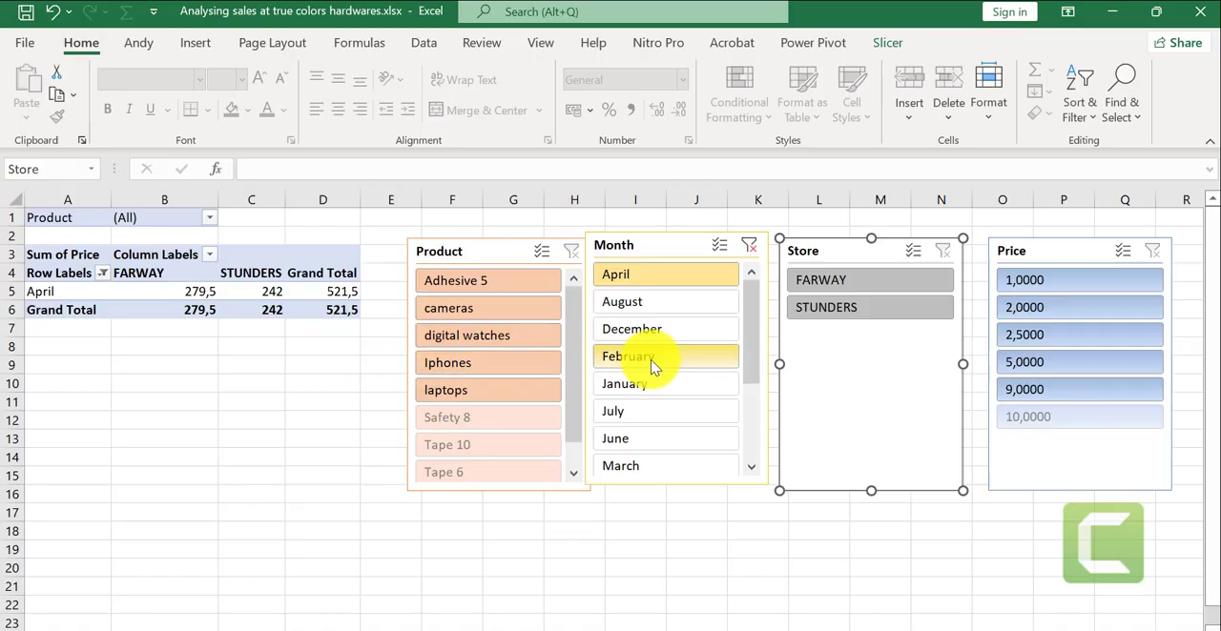
{"action": "left_click", "coordinate": [468, 393]}
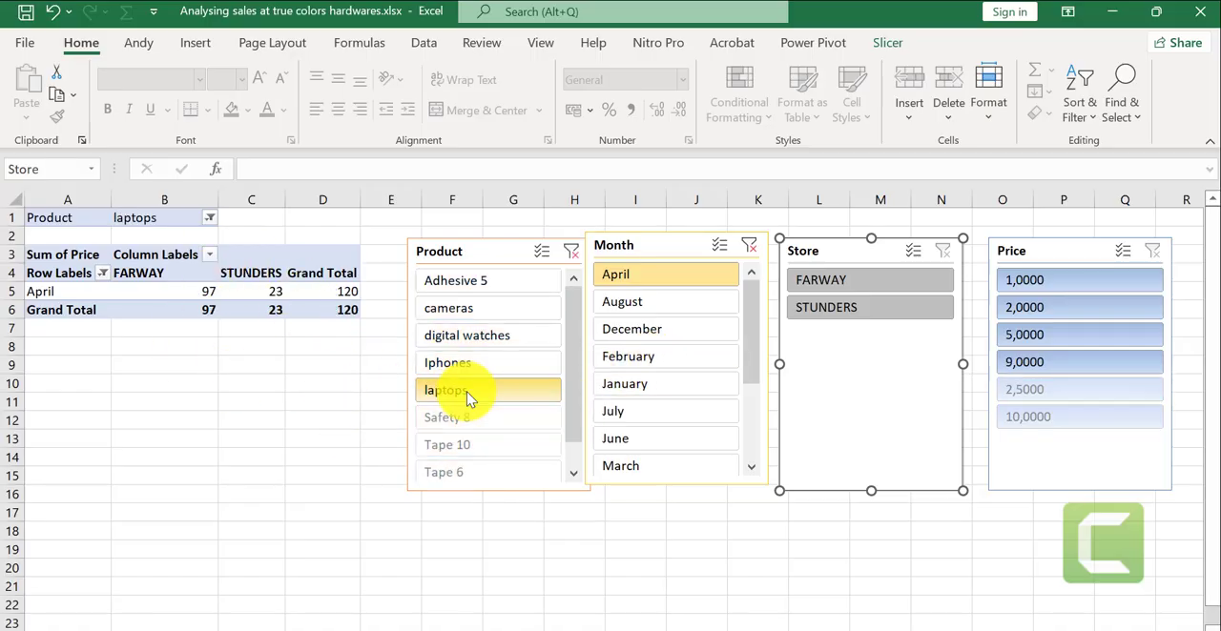
{"action": "left_click", "coordinate": [852, 291]}
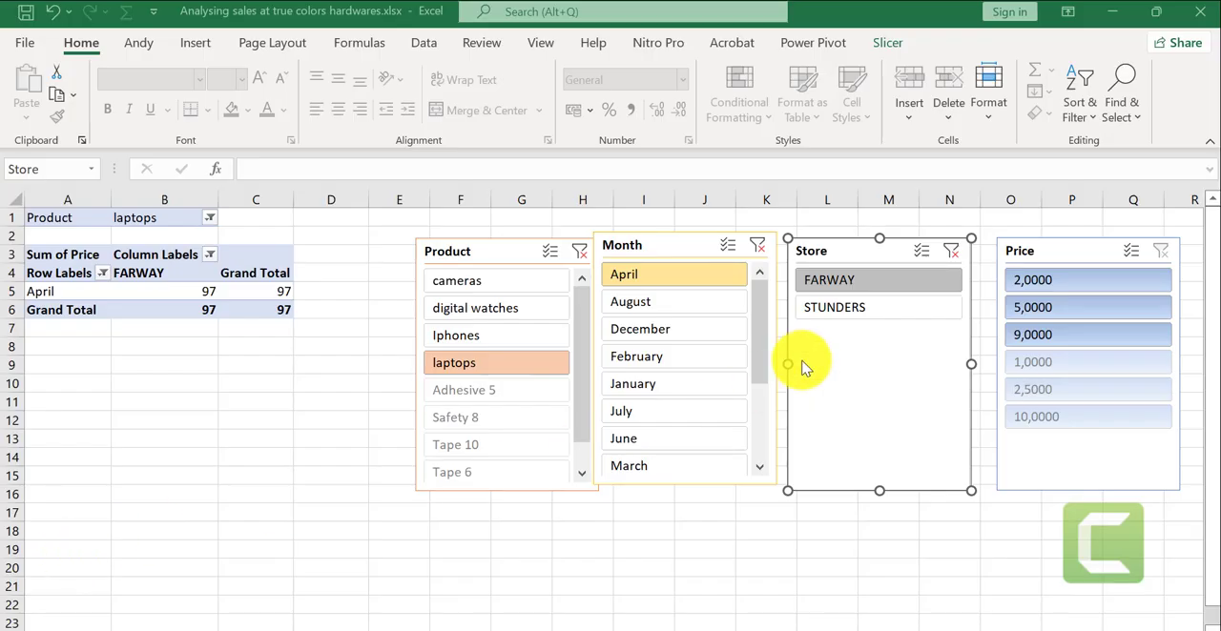
{"action": "left_click", "coordinate": [528, 282]}
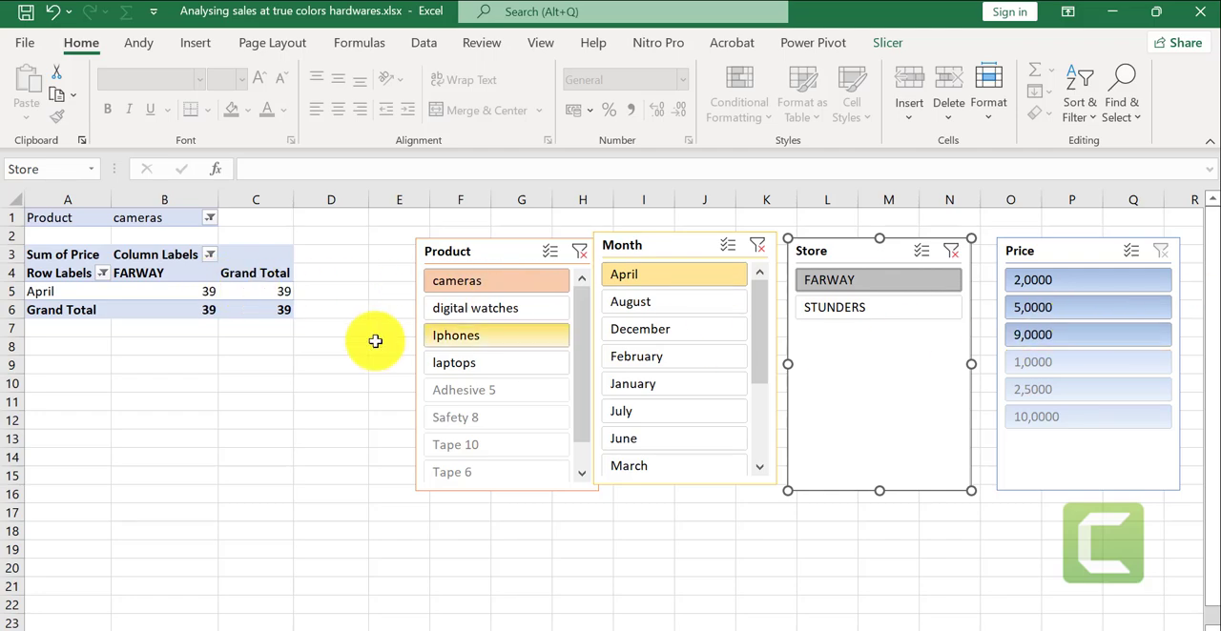
{"action": "mouse_move", "coordinate": [185, 317]}
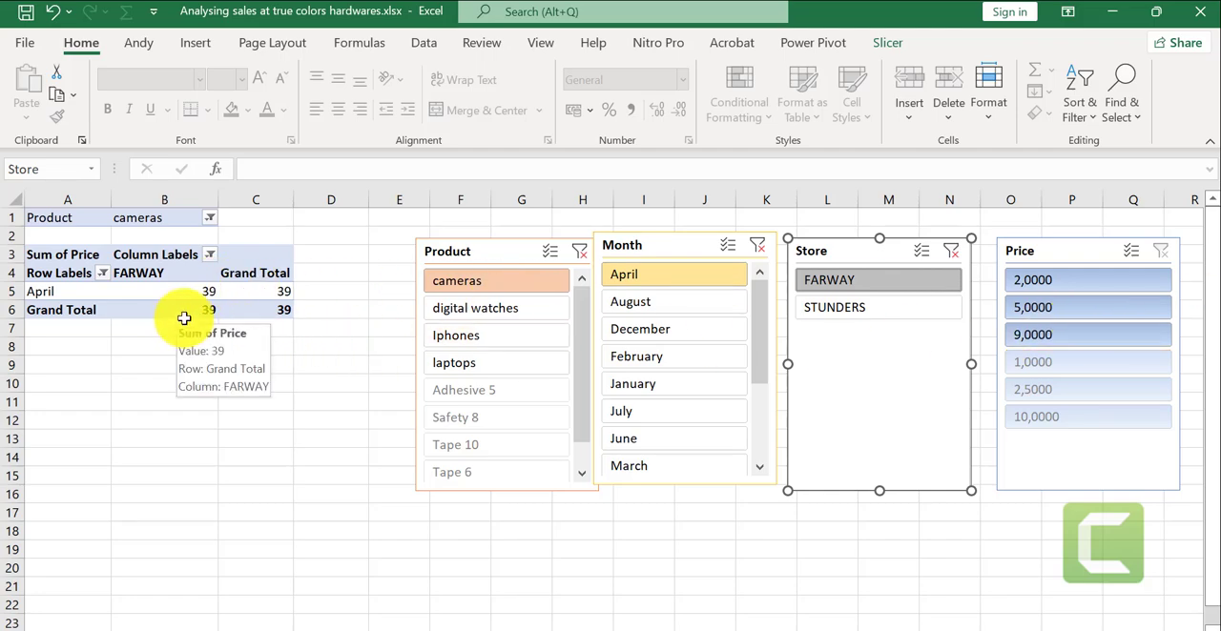